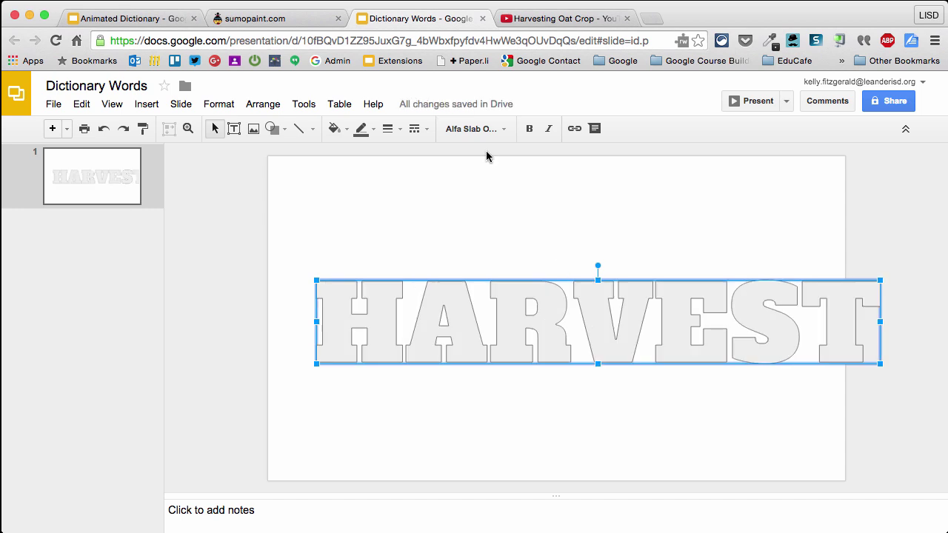
- Move the HARVEST word art to the slide's upper-left corner and stretch it down to nearly the full slide height
drag(593, 305, 548, 187)
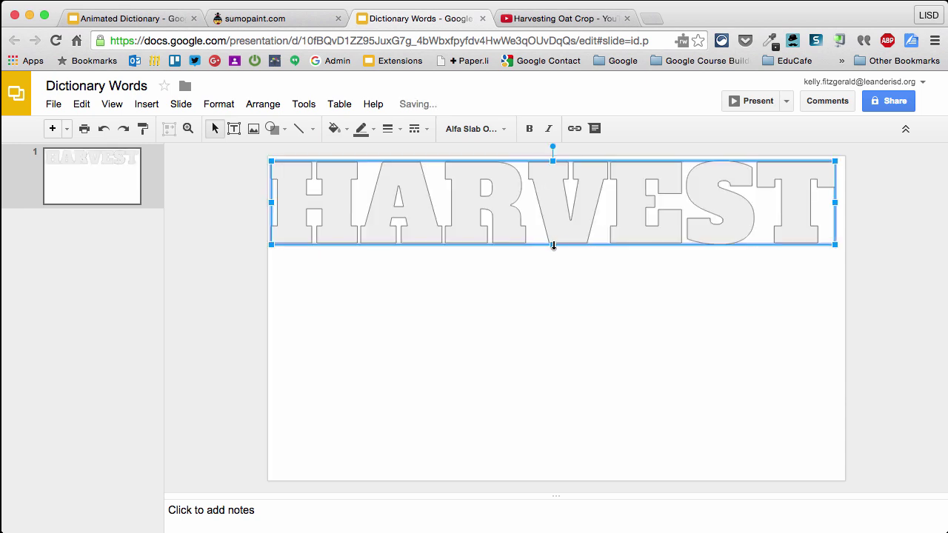
drag(554, 245, 560, 476)
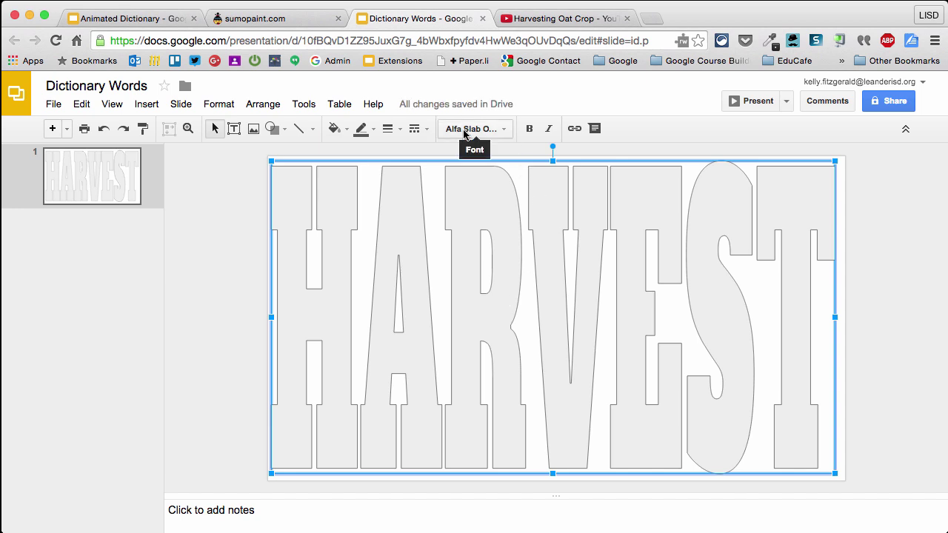
- Give the HARVEST word art a white fill and a transparent outline
click(332, 129)
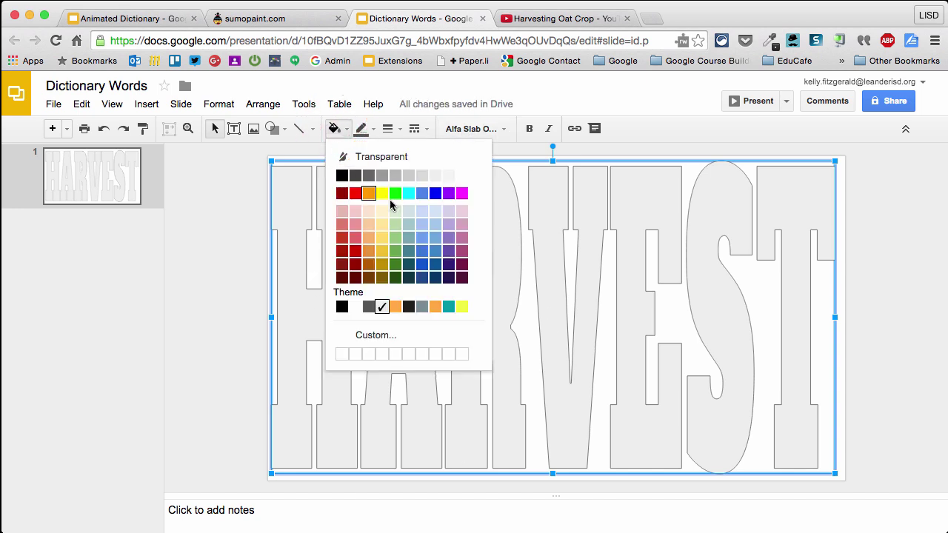
click(461, 177)
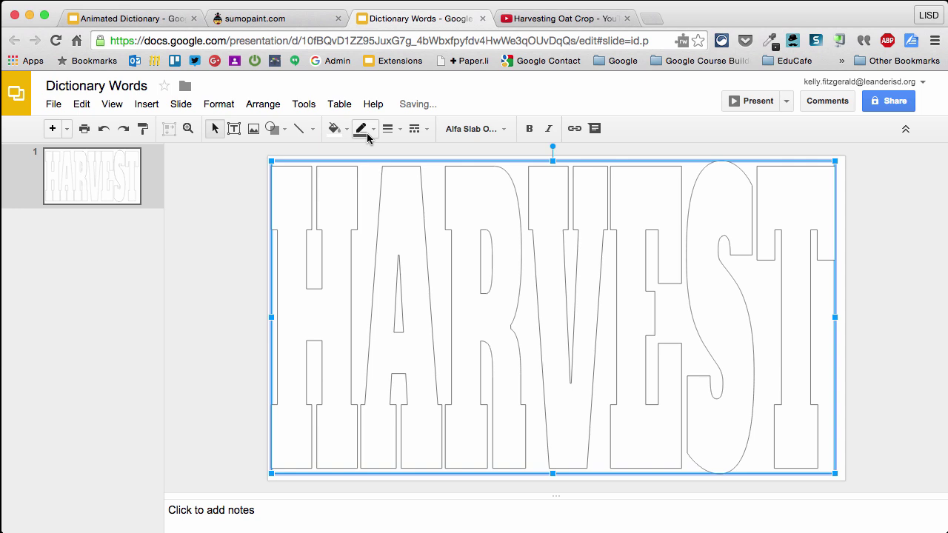
click(365, 133)
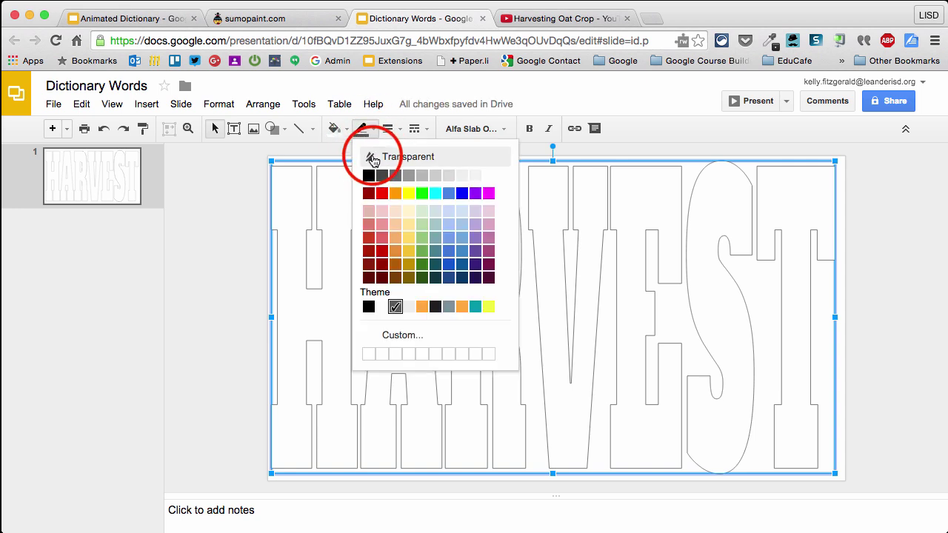
click(372, 158)
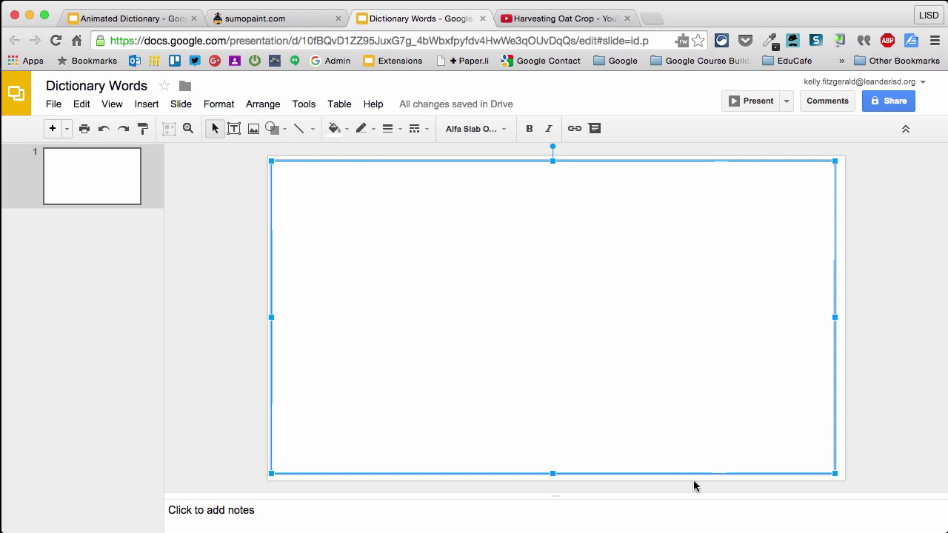
- Change the slide's background color to dark blue
click(842, 482)
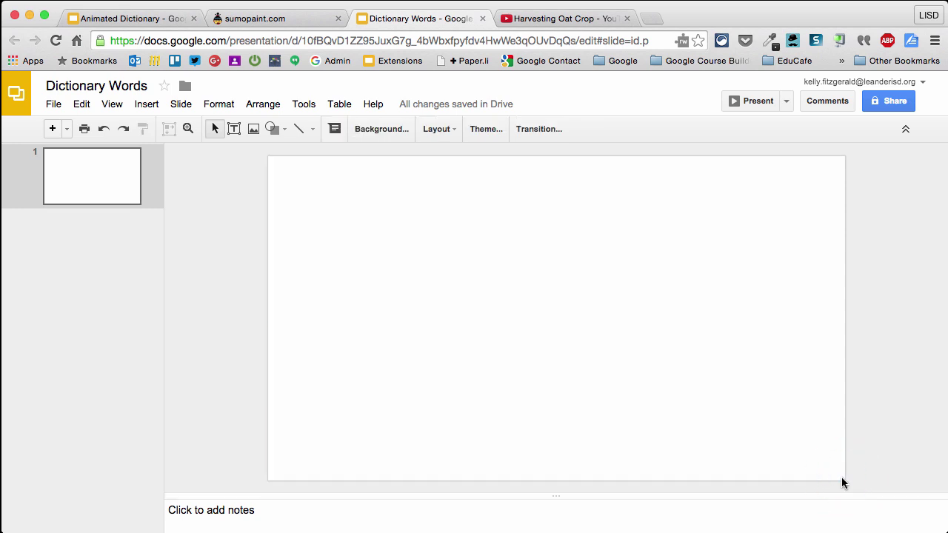
right_click(842, 477)
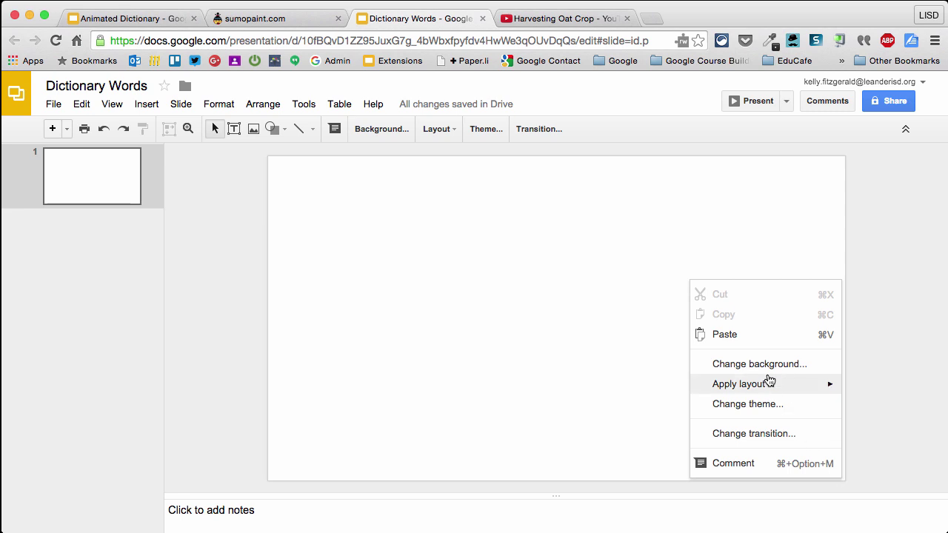
mouse_move(766, 381)
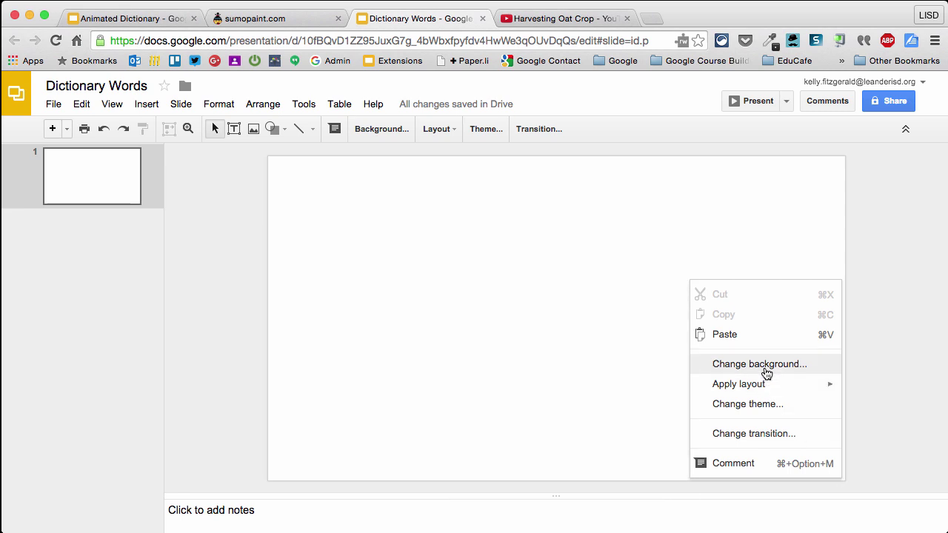
click(766, 371)
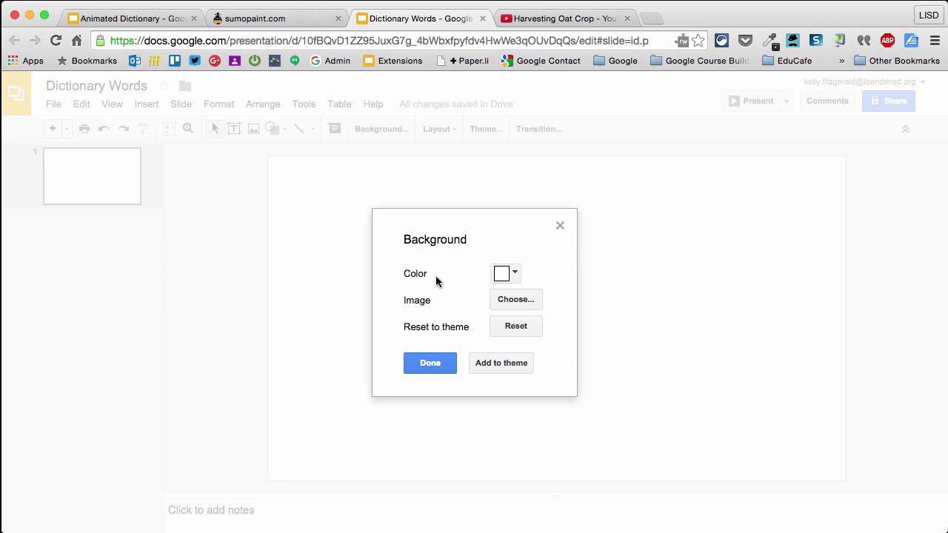
click(515, 275)
click(515, 276)
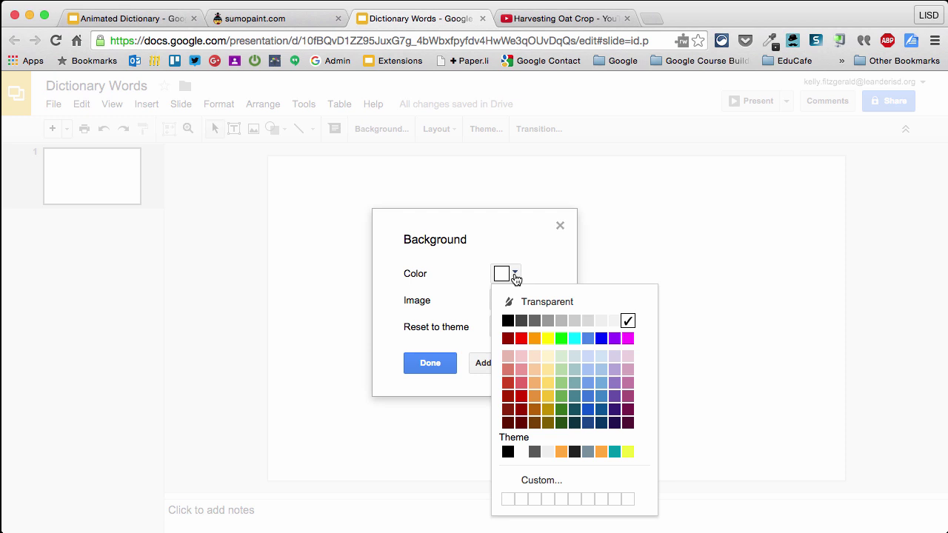
click(603, 407)
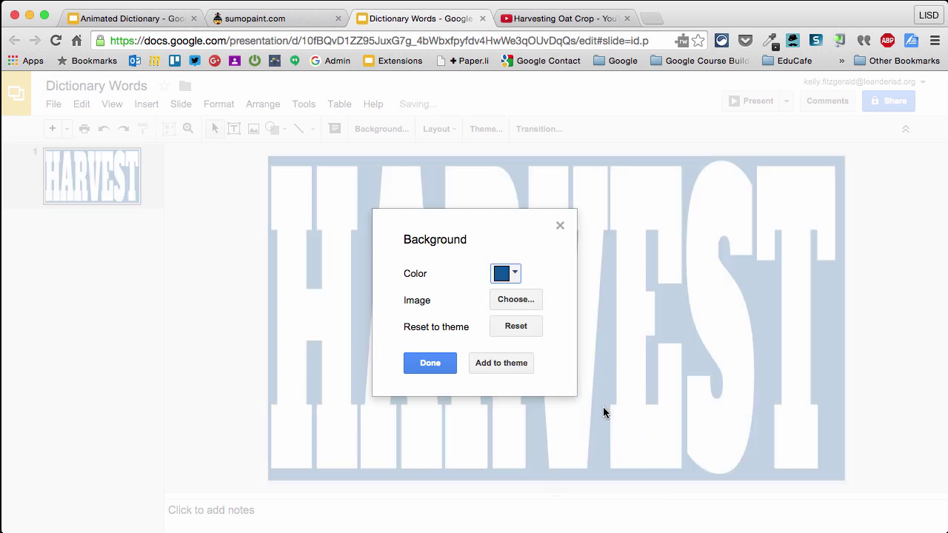
click(446, 363)
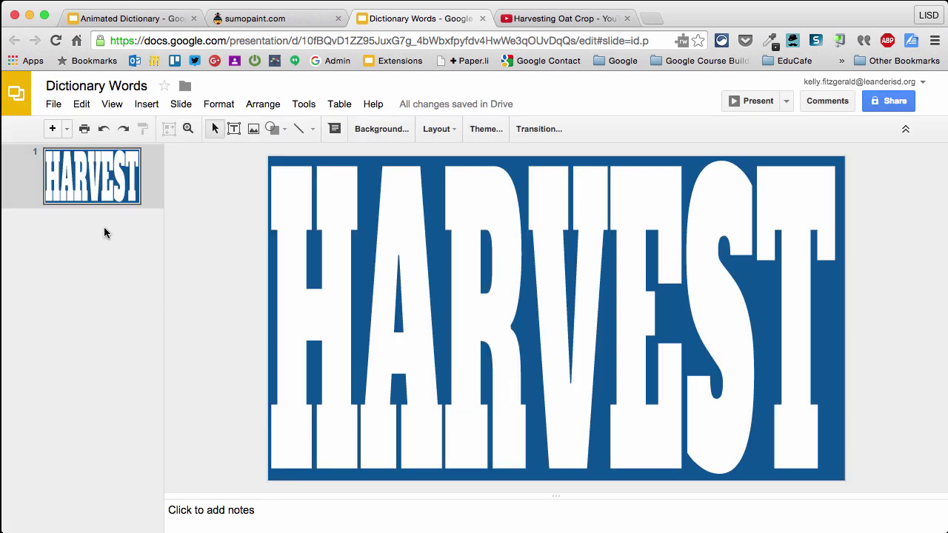
- Download the slide as a PNG image and save it to the Desktop as HARVEST
click(53, 105)
mouse_move(116, 358)
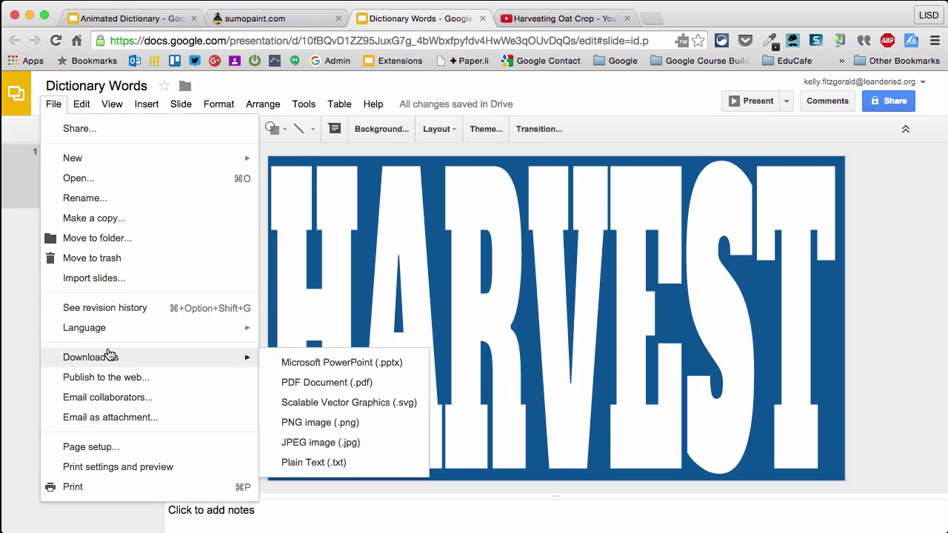
click(335, 425)
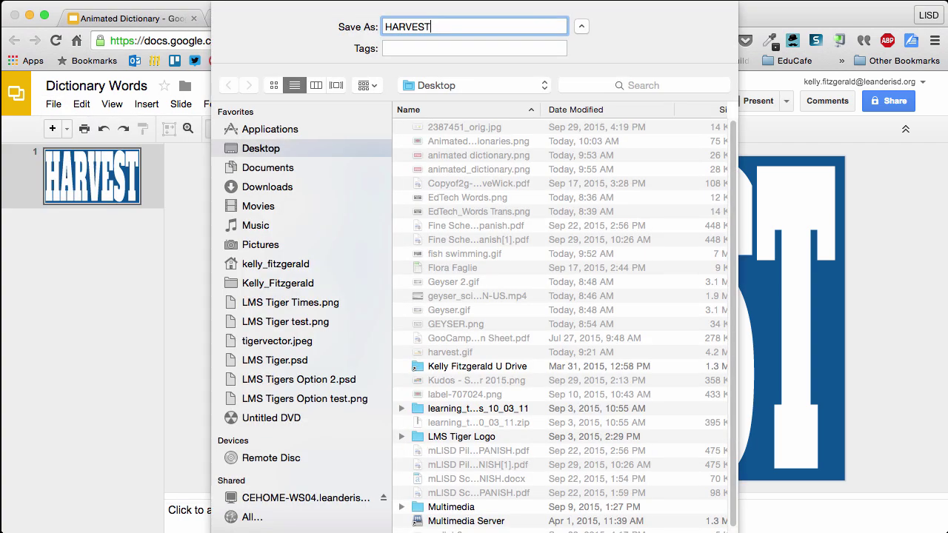
key(Return)
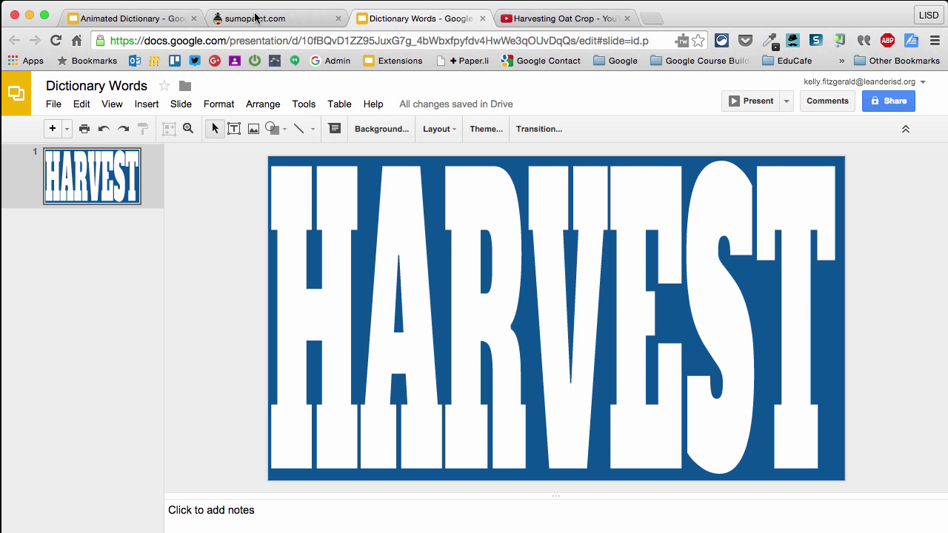
- Switch to Sumo Paint, sign in with the Google account and launch the online editor
click(231, 23)
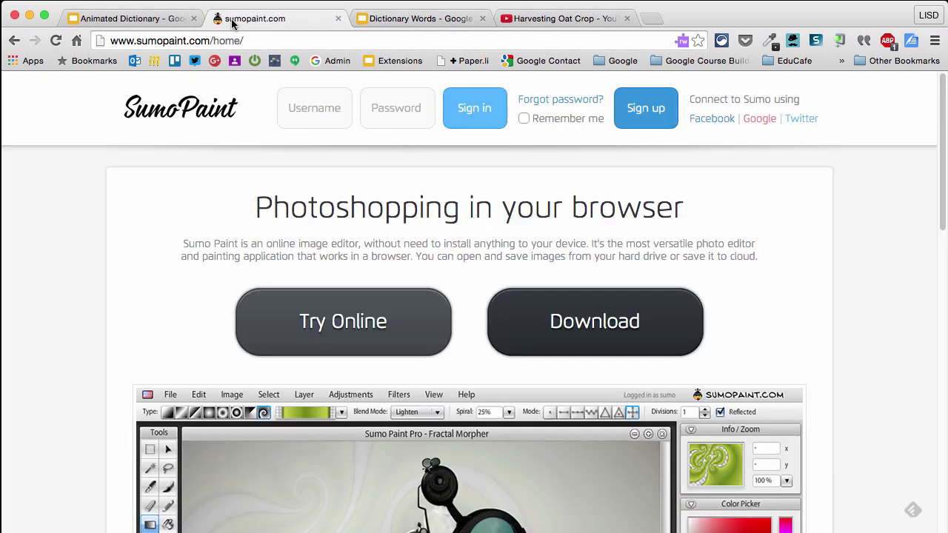
click(759, 125)
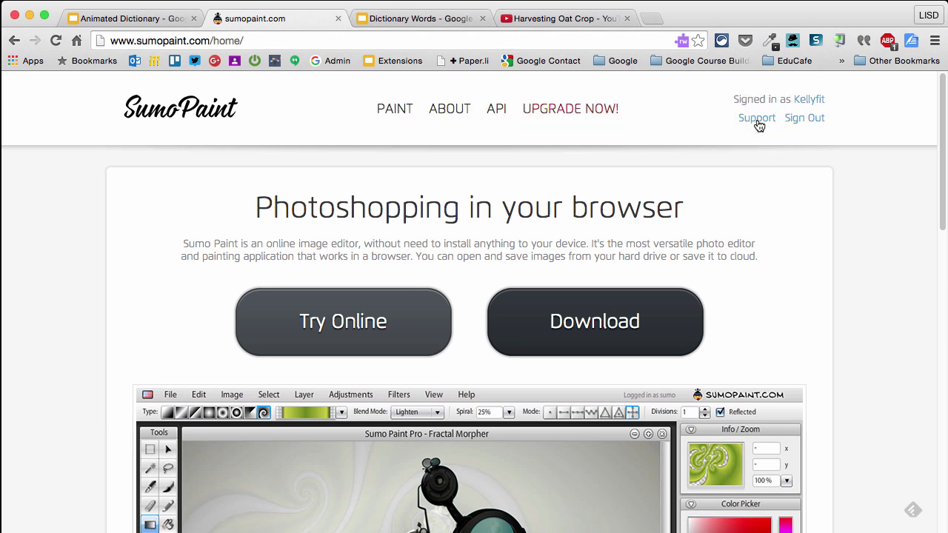
click(354, 341)
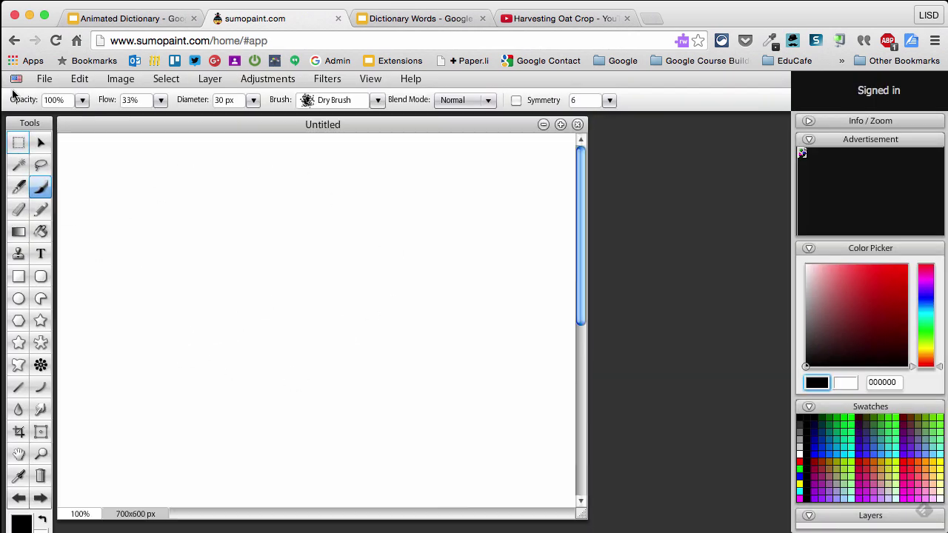
- Set up a new image named harvest with a transparent background, 960 px wide and 540 px high
click(48, 81)
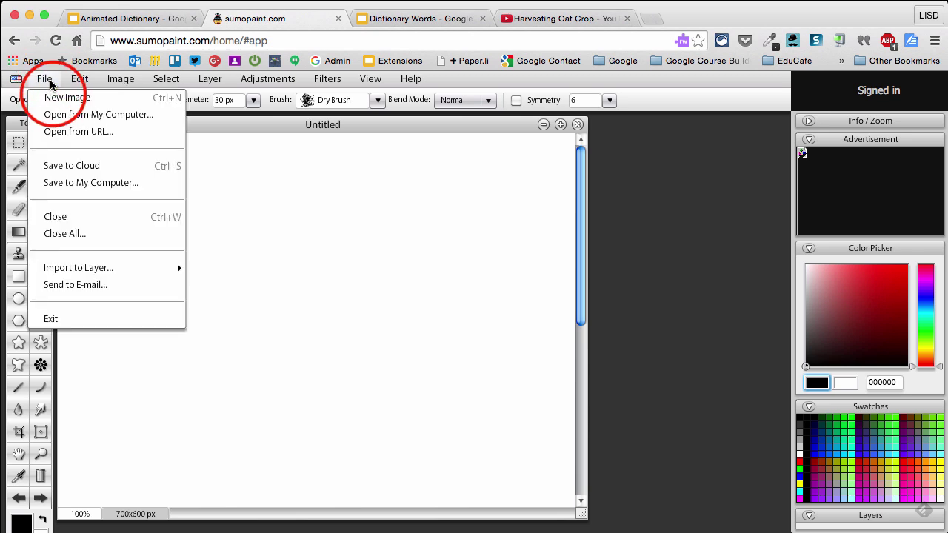
click(50, 97)
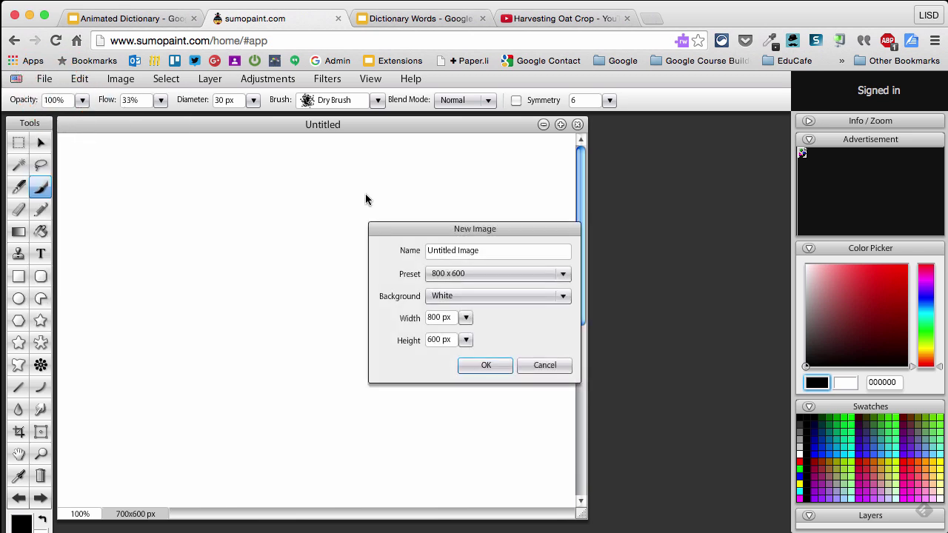
drag(486, 251, 295, 239)
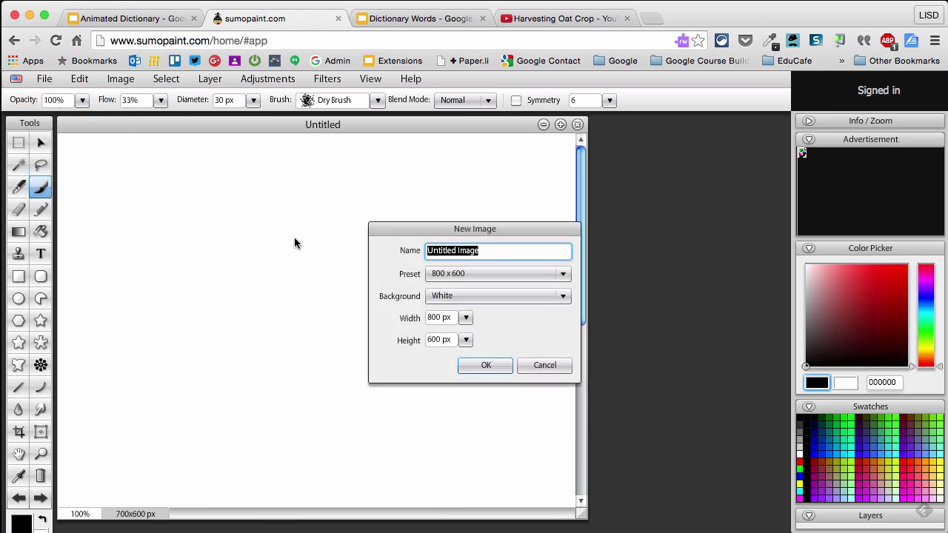
text(harvest)
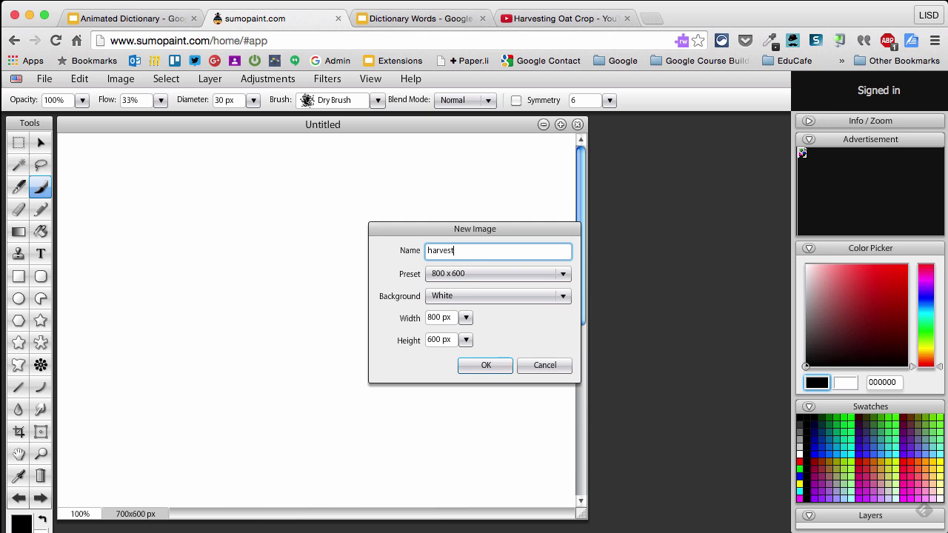
click(456, 297)
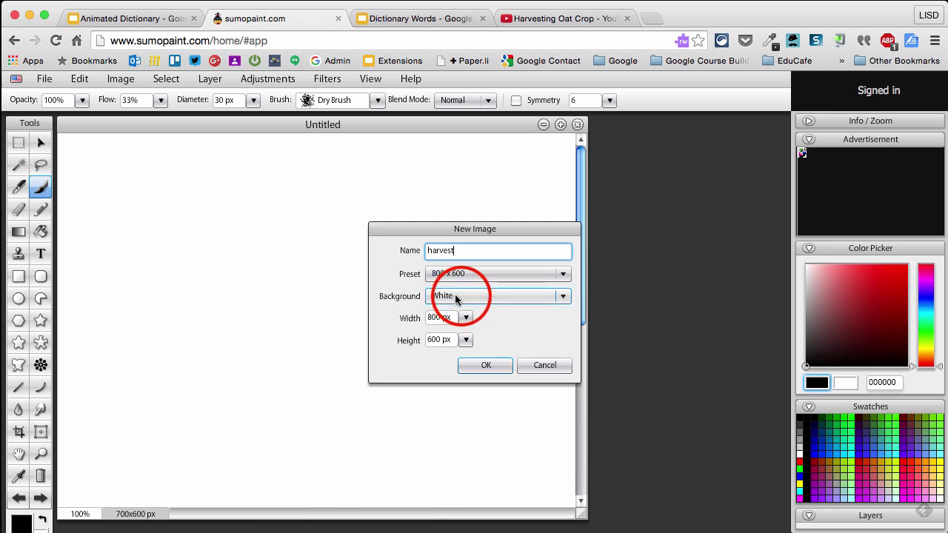
drag(456, 297, 405, 339)
click(441, 318)
text(960)
text(54)
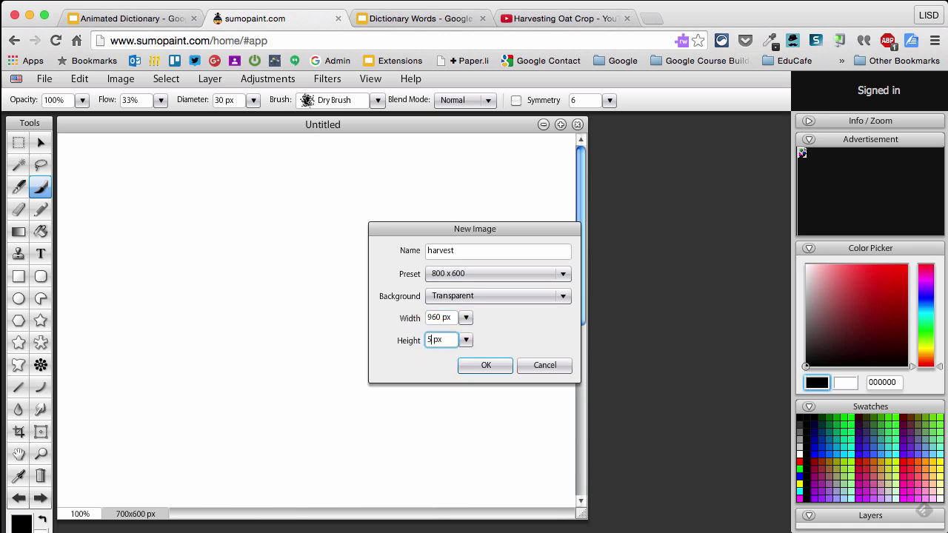
click(485, 367)
- Switch to the Animated Dictionary presentation, check its custom page size in pixels and cancel the page setup
click(104, 19)
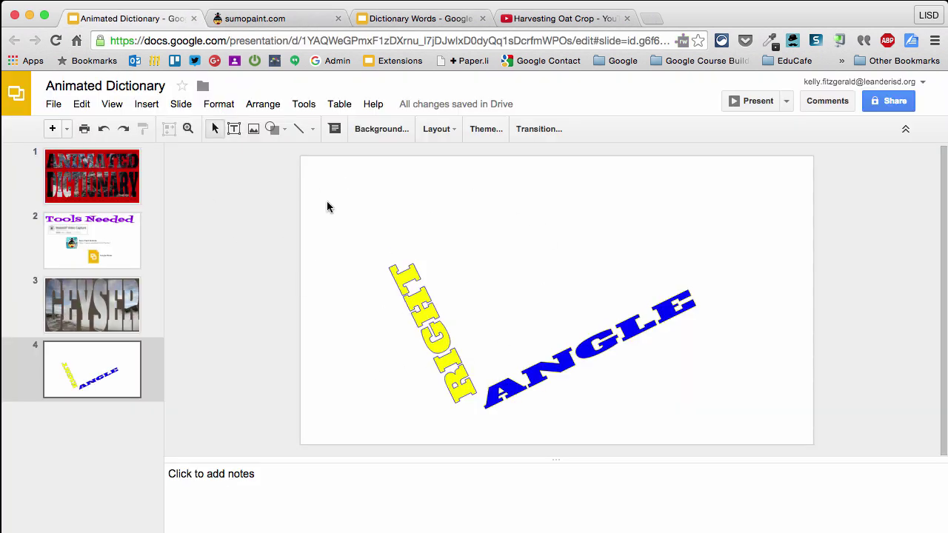
click(54, 104)
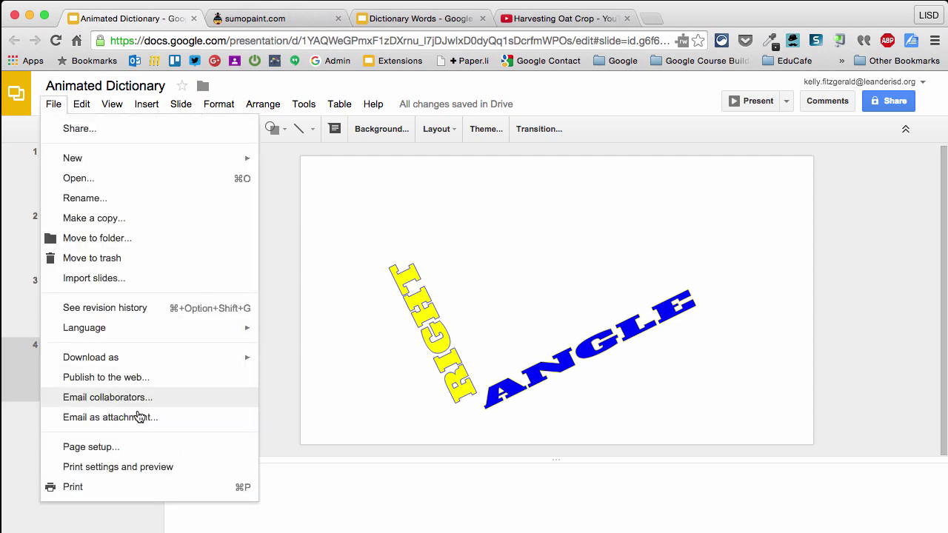
click(86, 446)
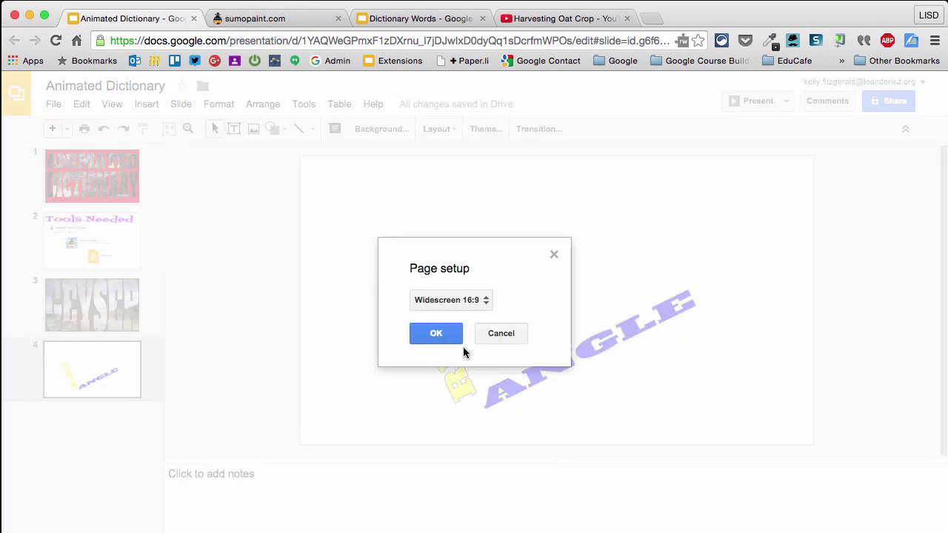
click(474, 302)
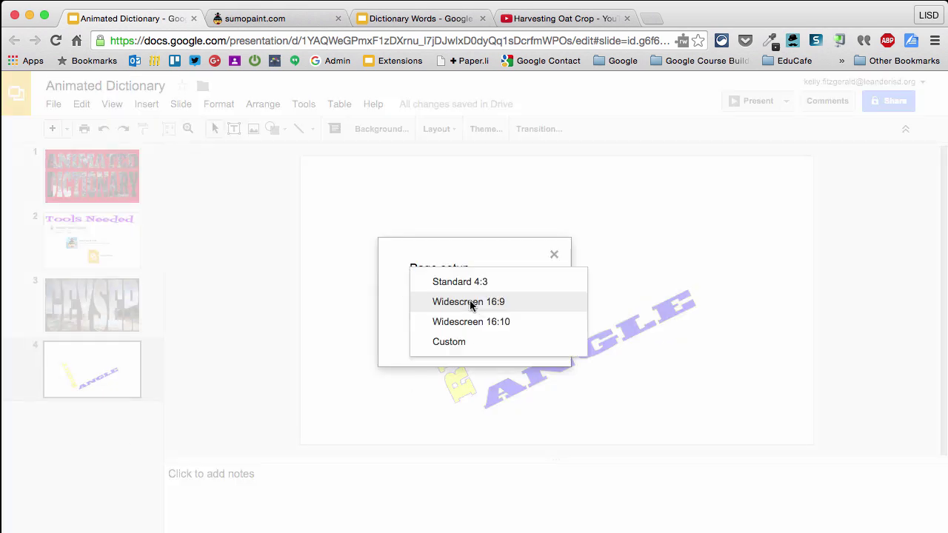
click(459, 343)
click(527, 329)
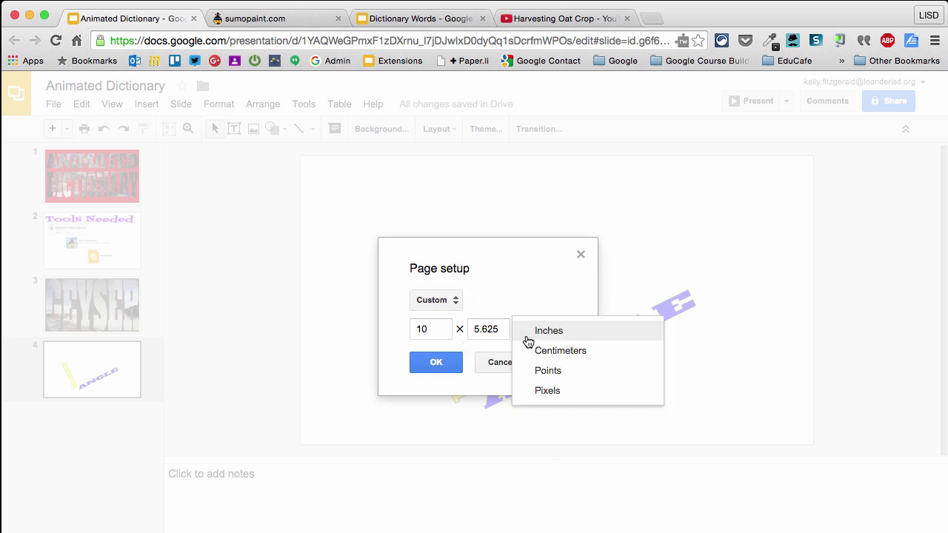
click(541, 390)
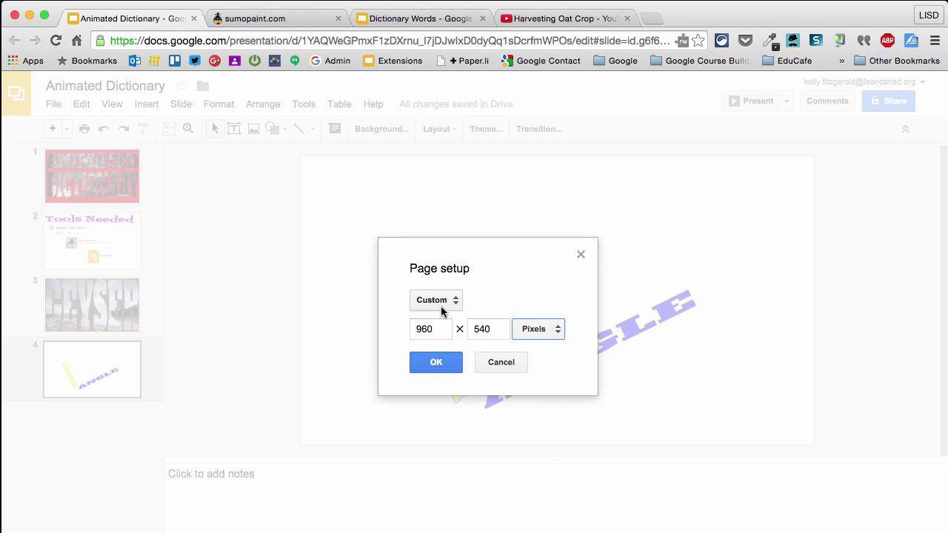
click(502, 363)
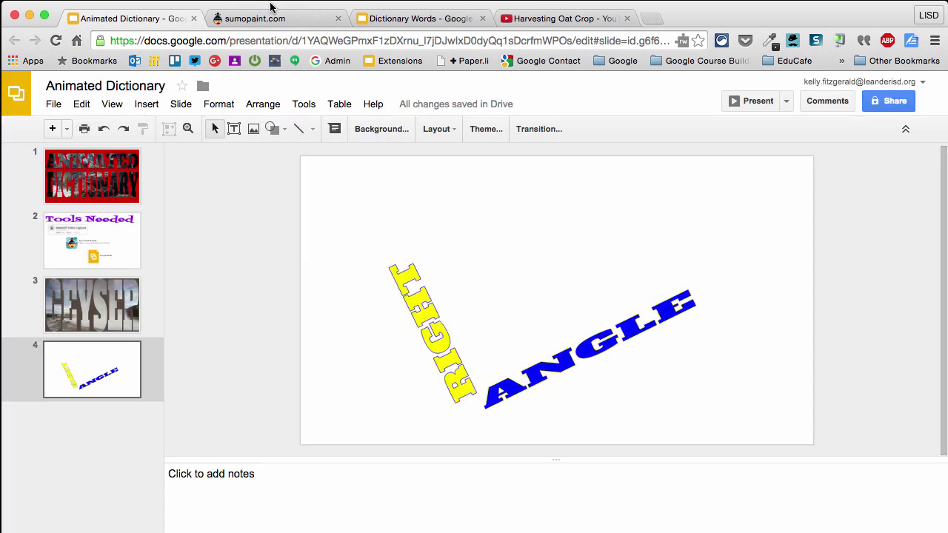
- Return to Sumo Paint and create the transparent 960 x 540 px harvest image
click(270, 10)
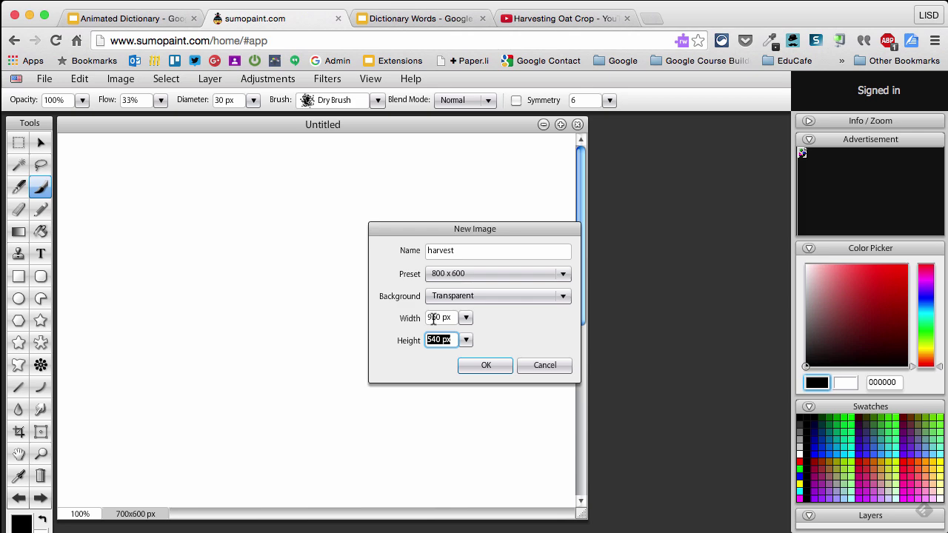
click(486, 365)
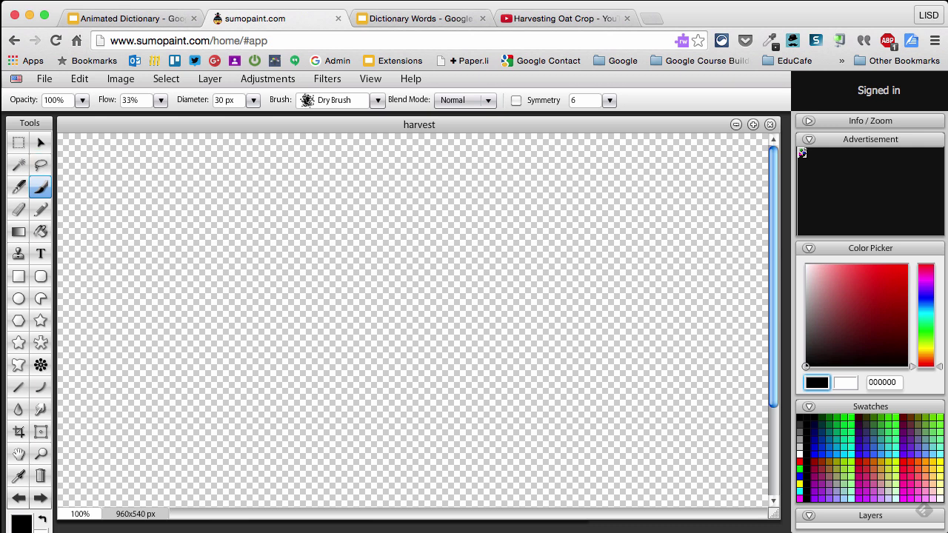
- Open HARVEST.png from the Desktop in the image editor
click(46, 80)
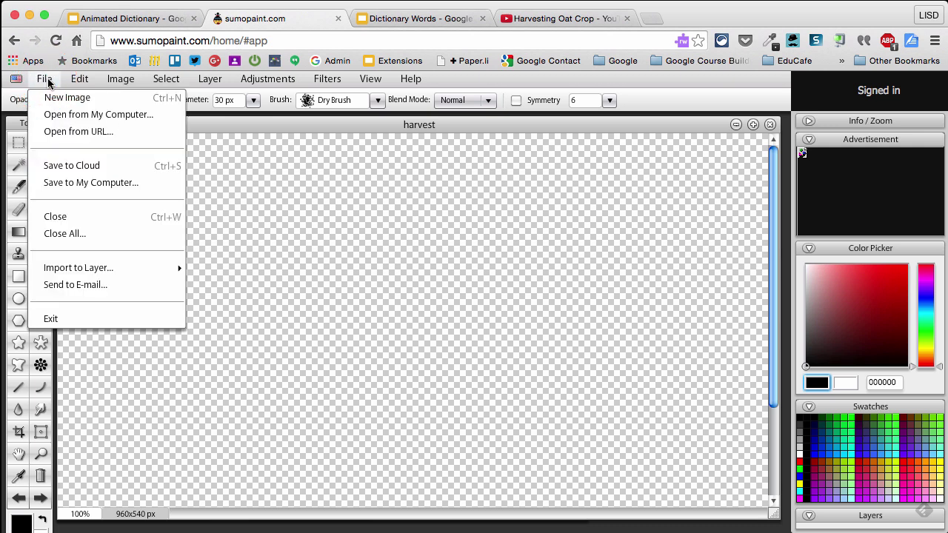
click(57, 114)
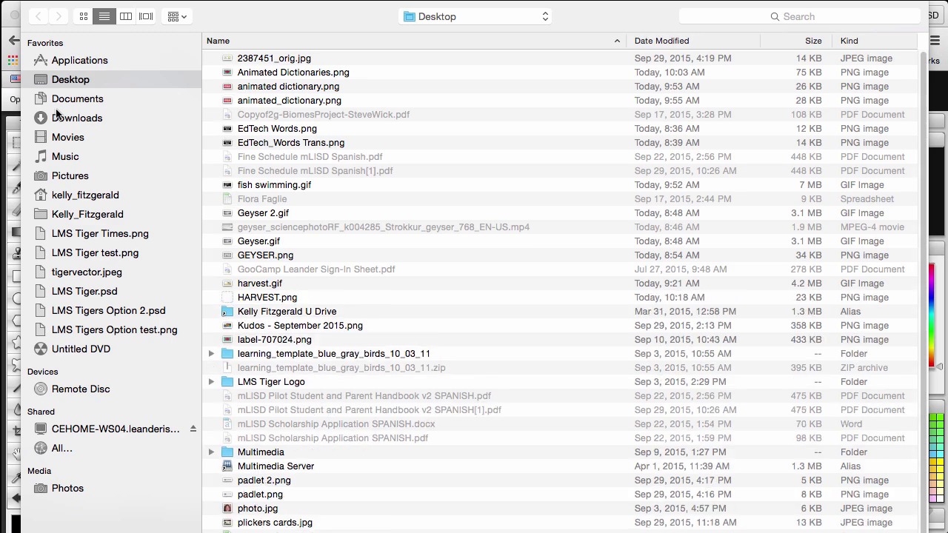
double_click(252, 294)
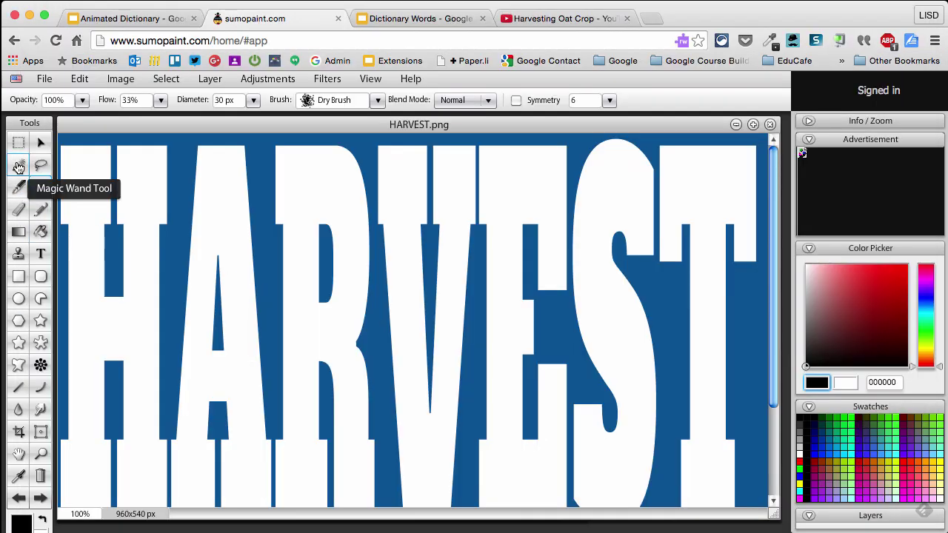
- Select the white letters H and A one after the other with the Magic Wand and clear each to transparency
click(19, 169)
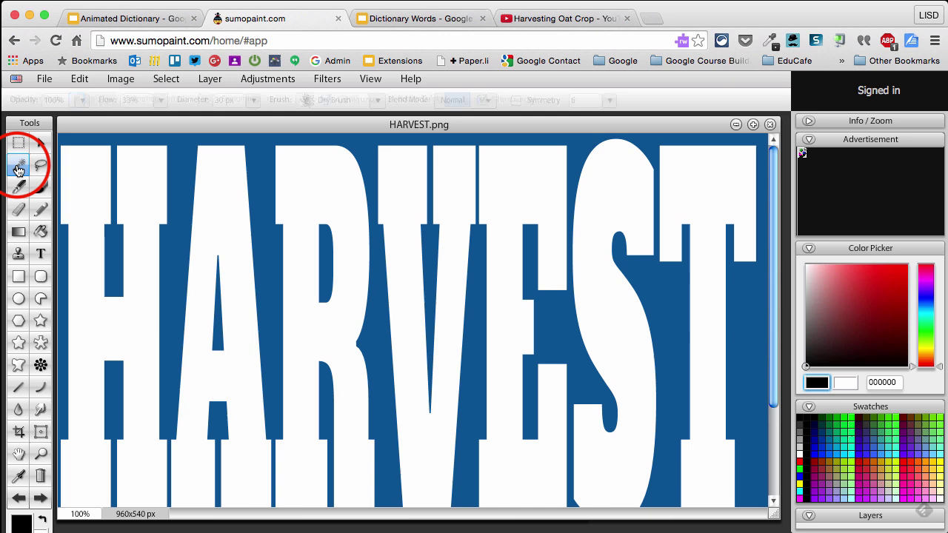
click(85, 166)
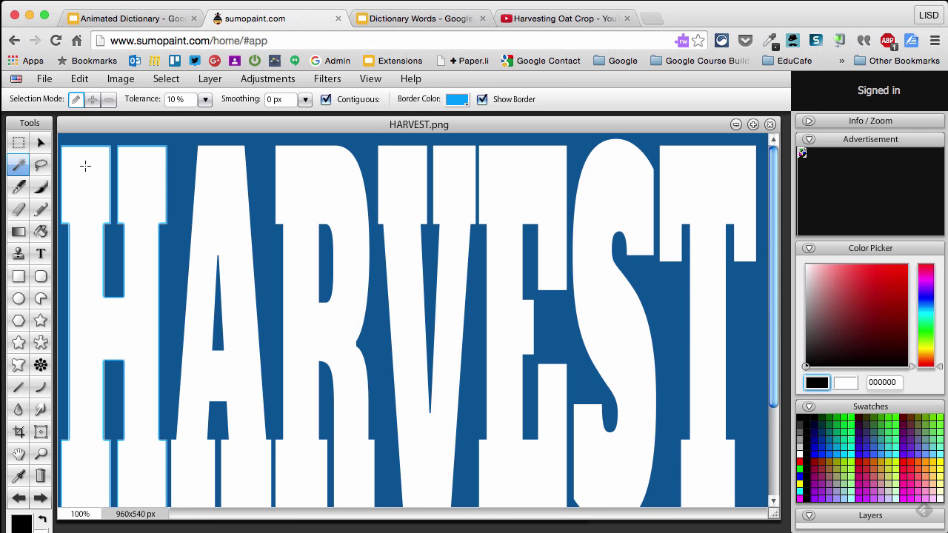
key(Delete)
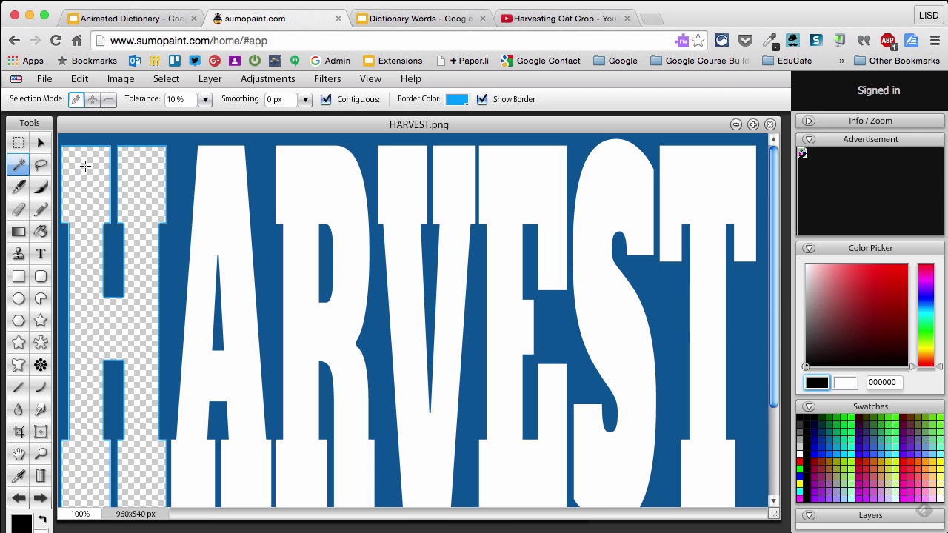
click(219, 194)
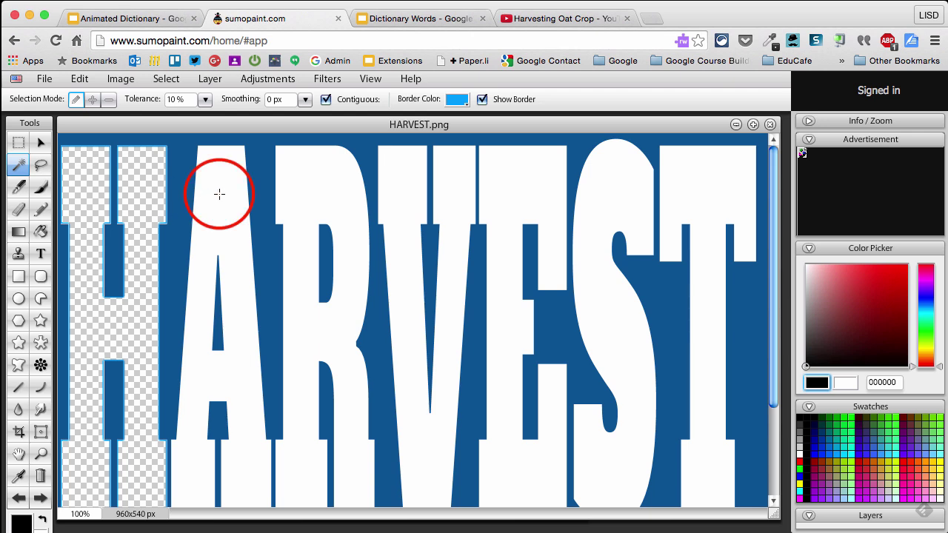
right_click(219, 195)
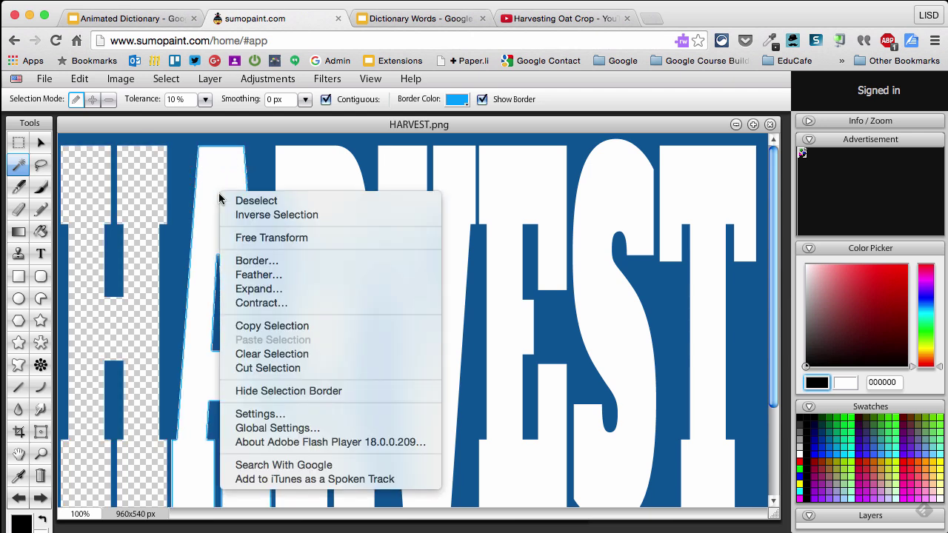
click(270, 357)
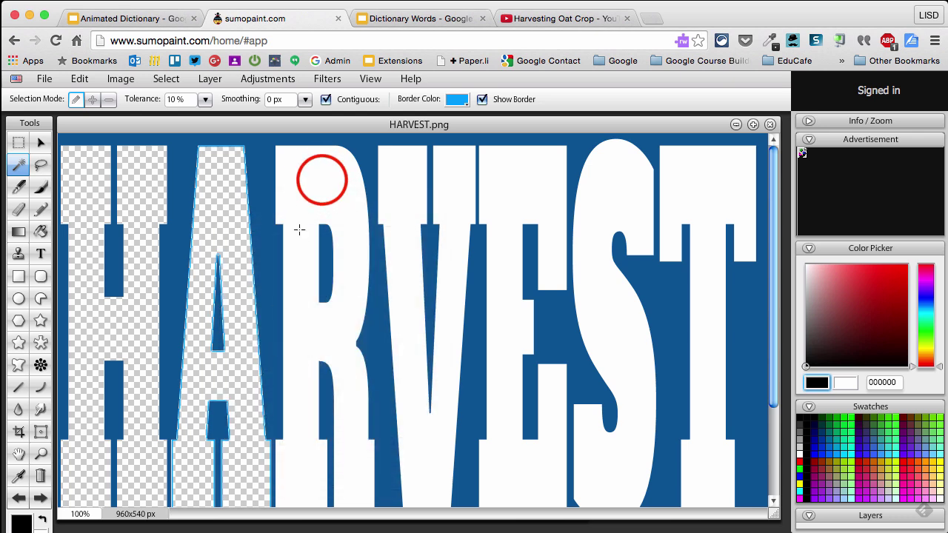
- Clear the white fill of the remaining letters R, V, E, S and T to transparency with the Magic Wand
click(322, 188)
key(Delete)
click(414, 180)
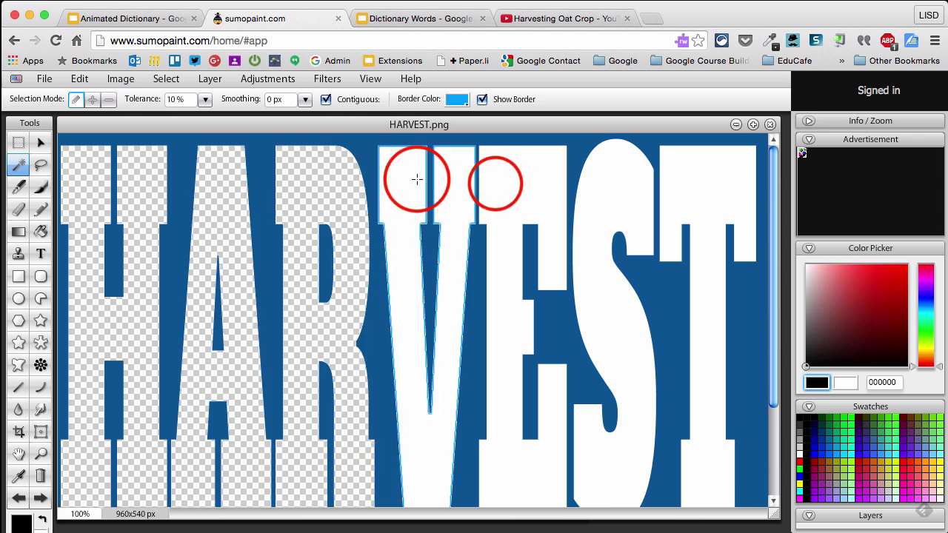
key(Delete)
click(507, 188)
click(615, 183)
key(Delete)
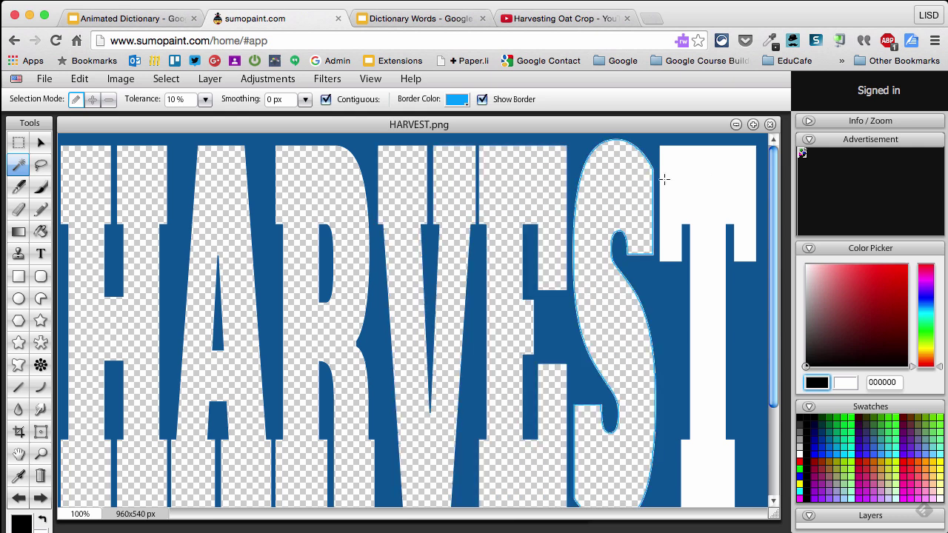
click(716, 178)
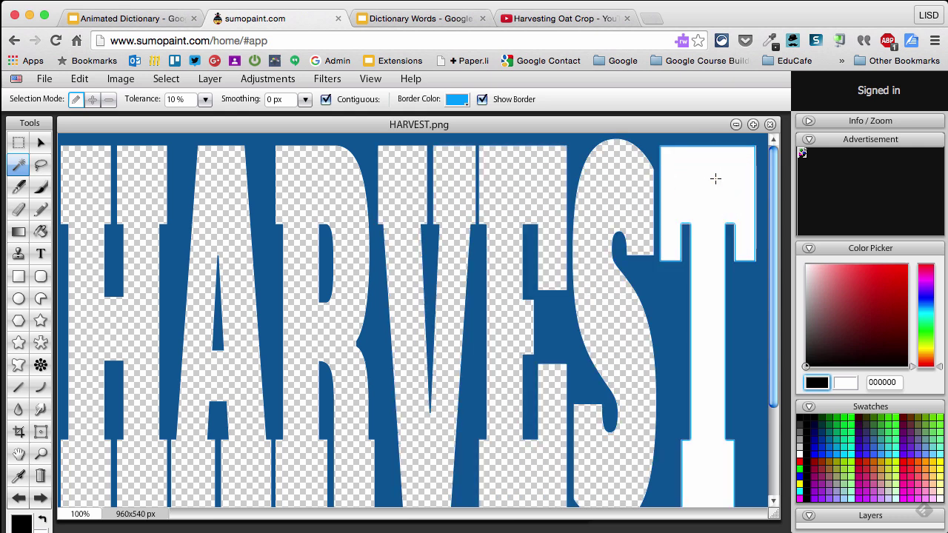
right_click(715, 178)
click(757, 339)
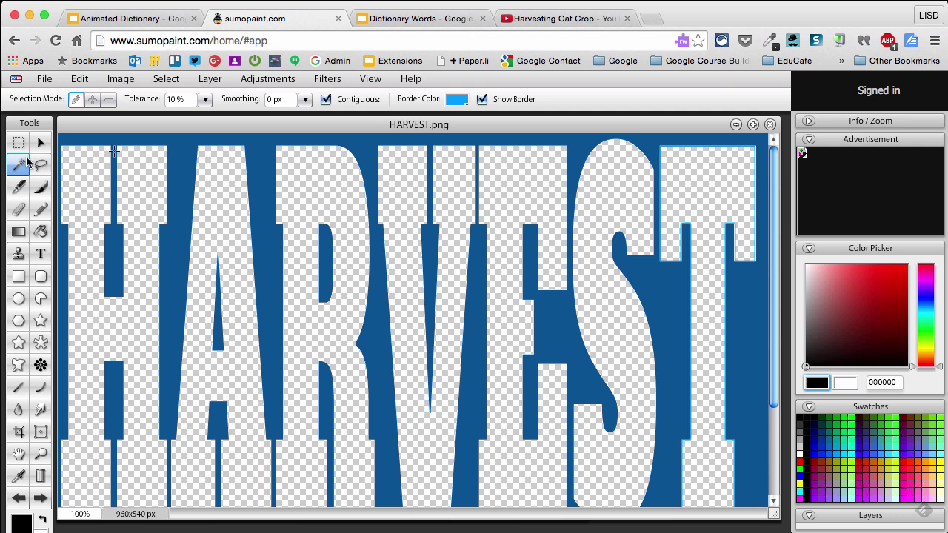
- Save the cut-out image to the computer in PNG format as HARVEST_trans.png
click(37, 79)
click(49, 182)
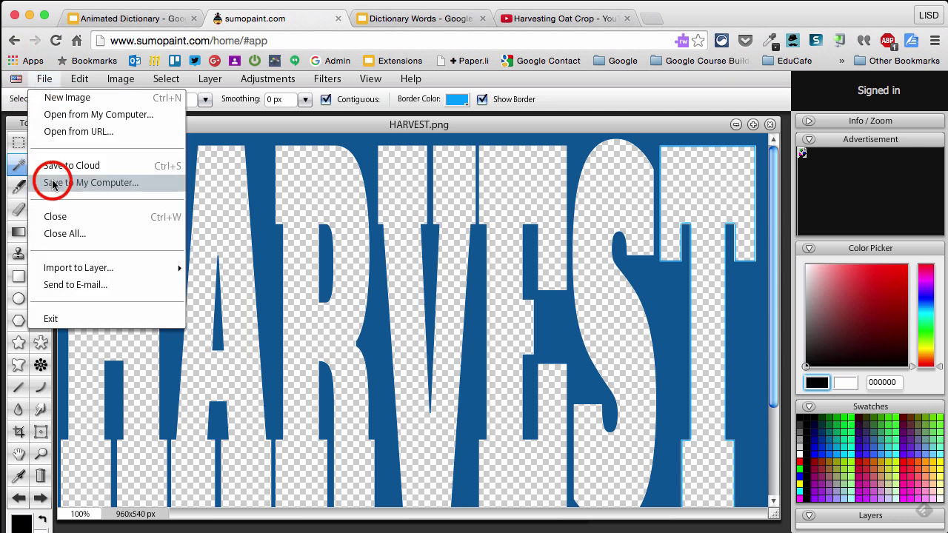
click(468, 257)
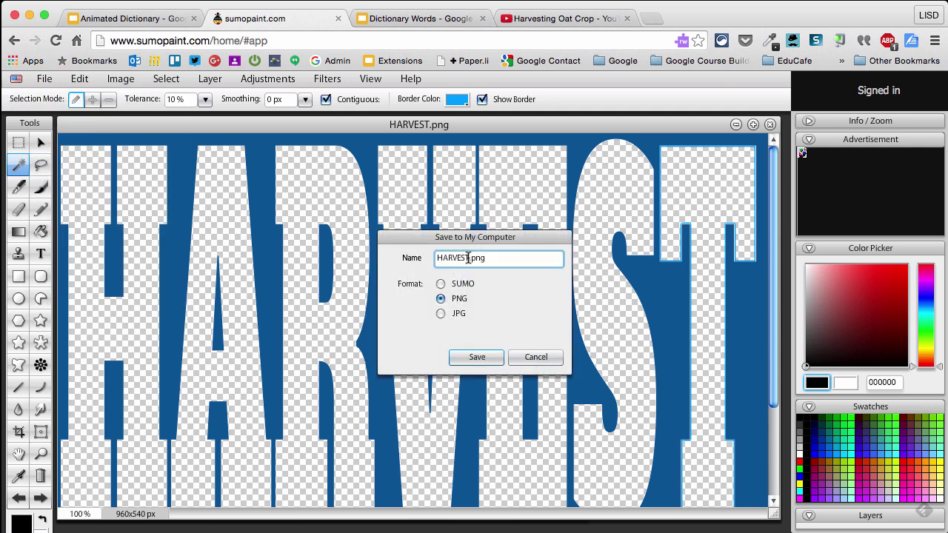
text(trans)
click(476, 357)
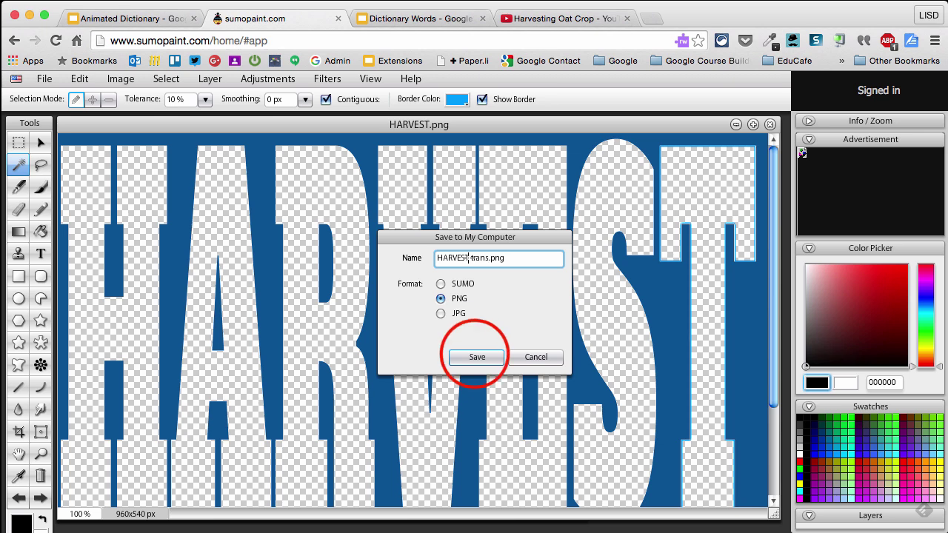
key(Return)
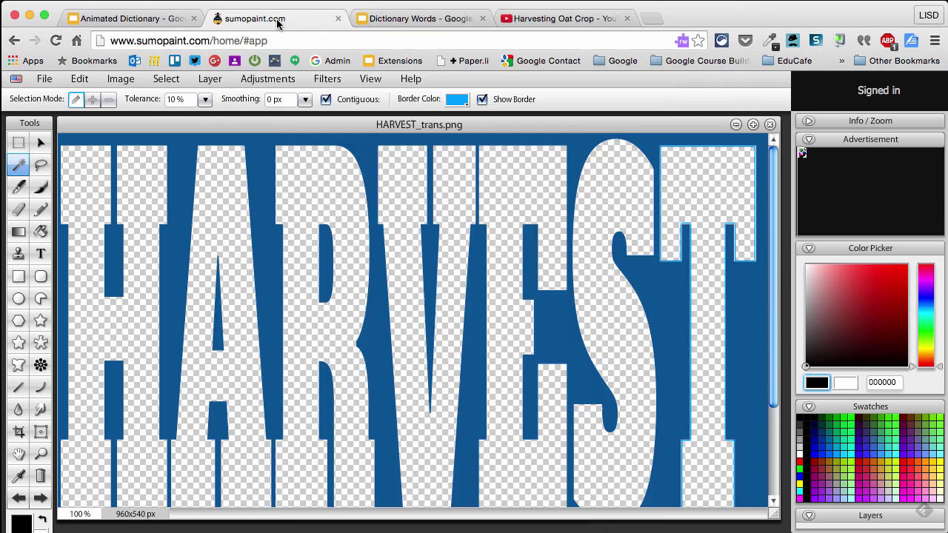
- Switch to the Harvesting Oat Crop video on YouTube and capture frames from 0:50 with MakeGIF Video Capture
click(565, 20)
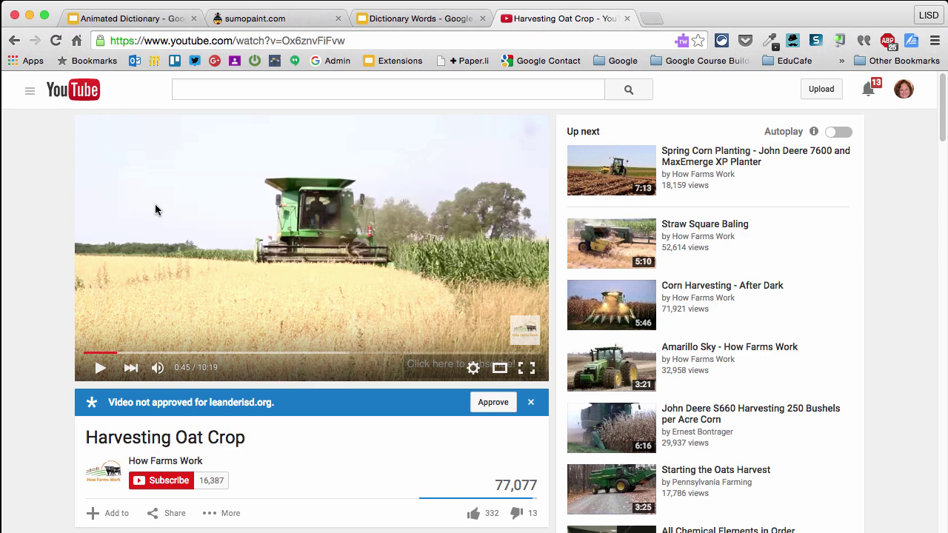
click(795, 42)
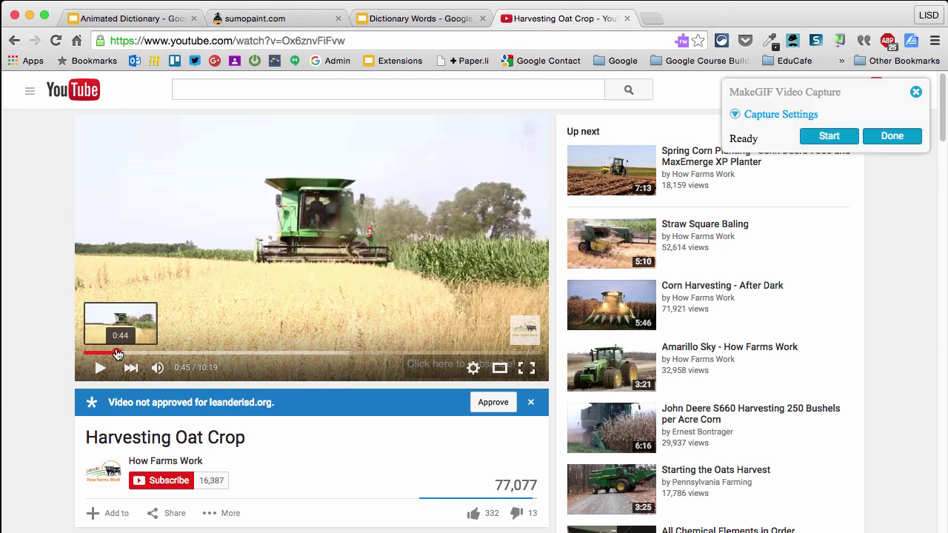
drag(117, 355, 122, 356)
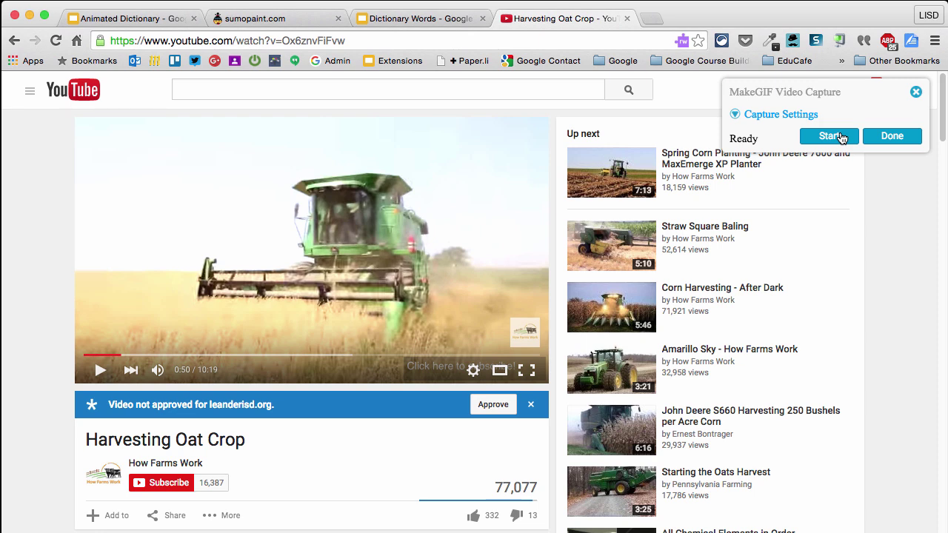
click(836, 138)
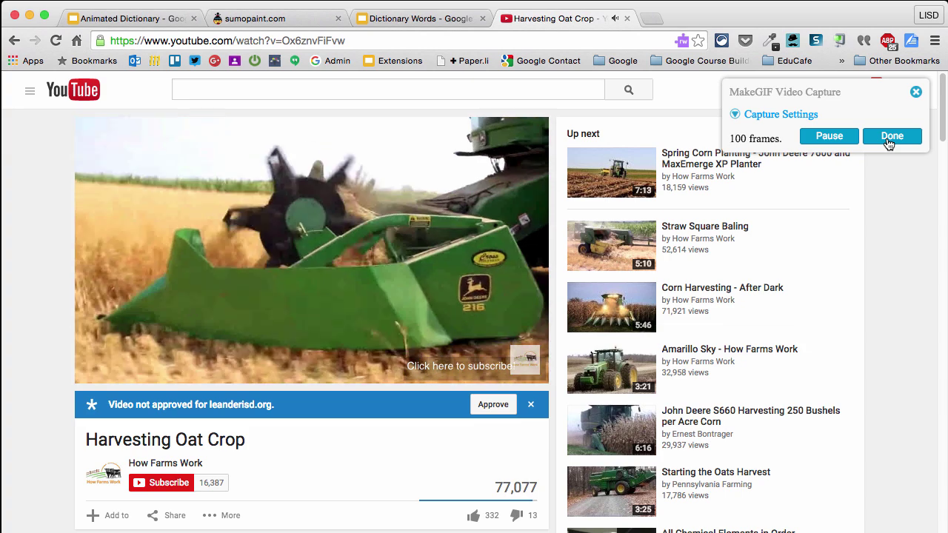
click(888, 143)
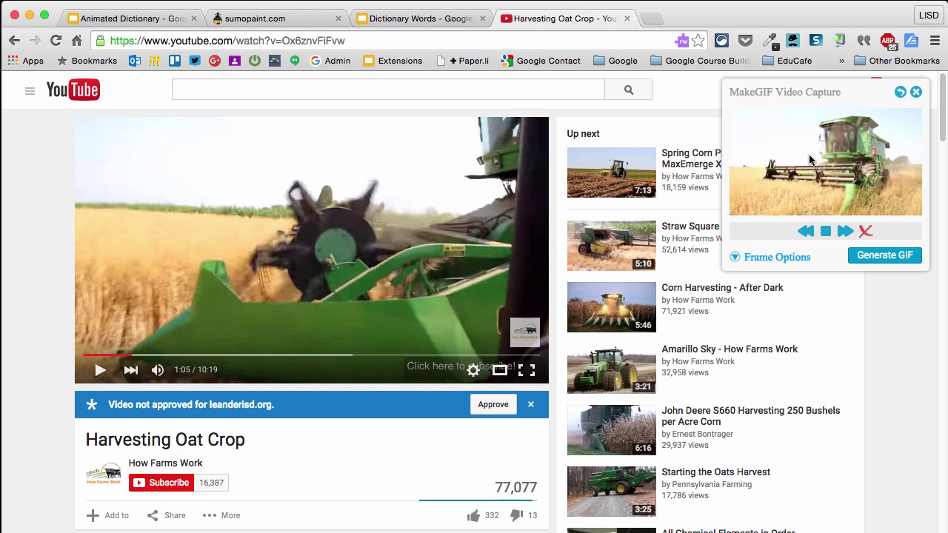
- Generate the GIF from the captured frames and save it to the Desktop as harvest
click(885, 256)
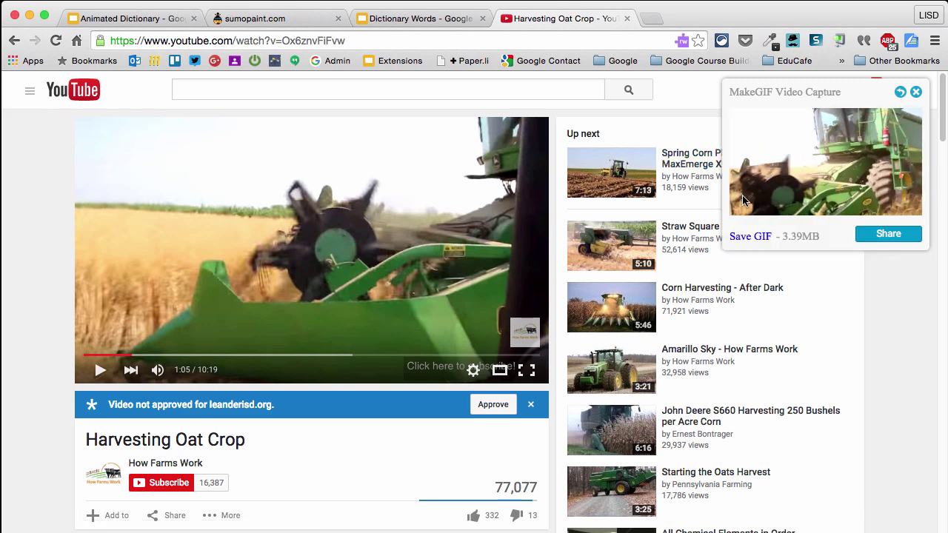
click(747, 237)
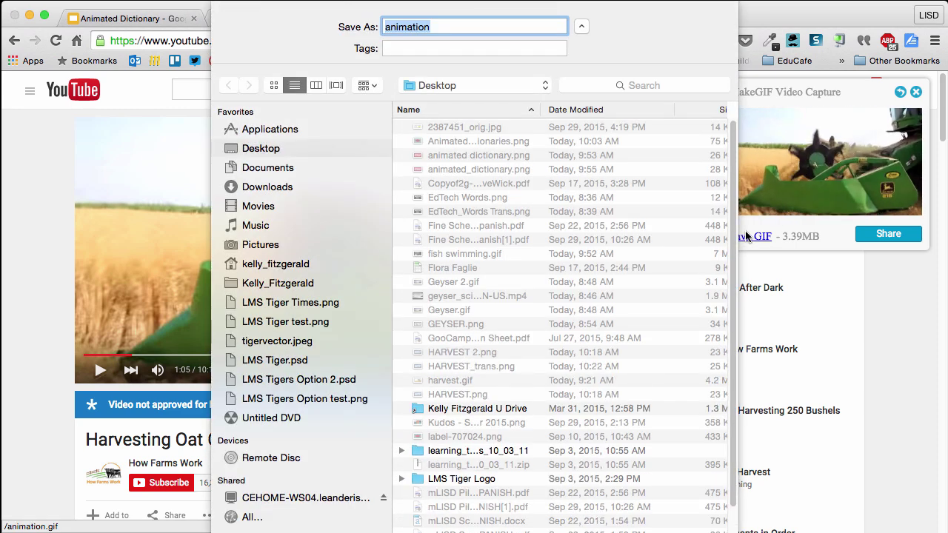
text(harvest)
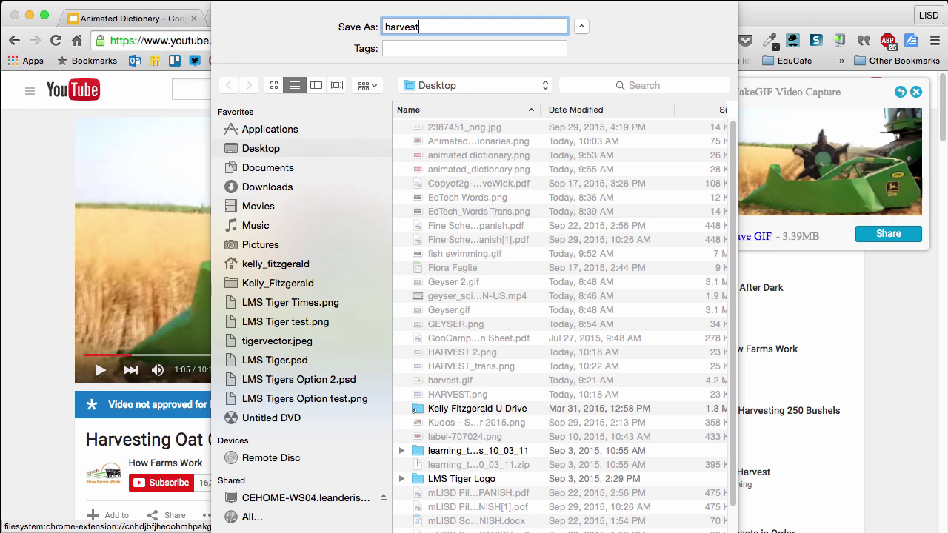
key(Return)
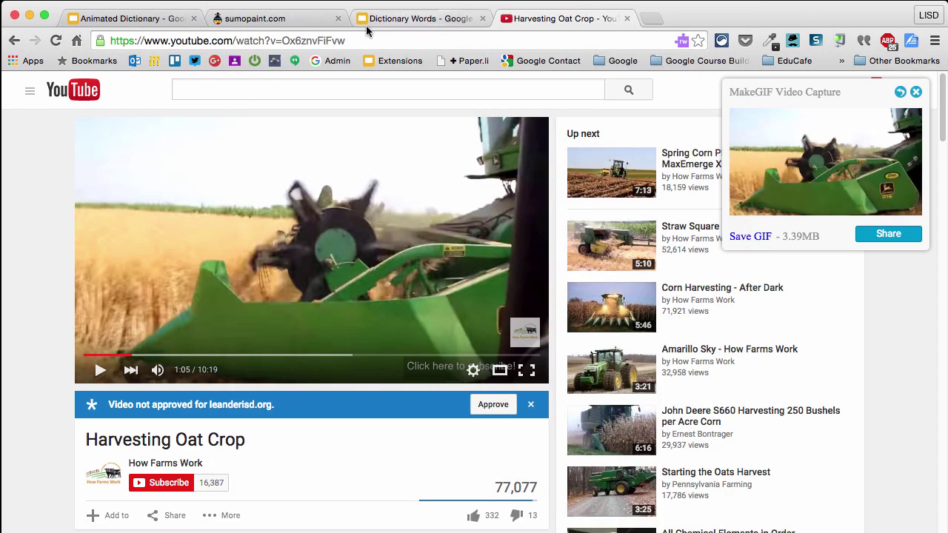
- Switch to the Animated Dictionary presentation and add a blank slide after slide 4
click(113, 18)
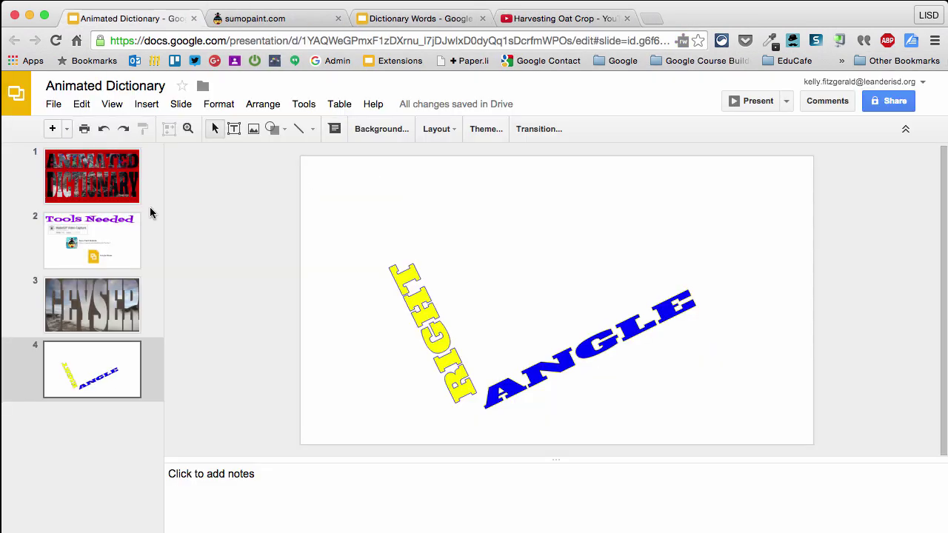
click(81, 419)
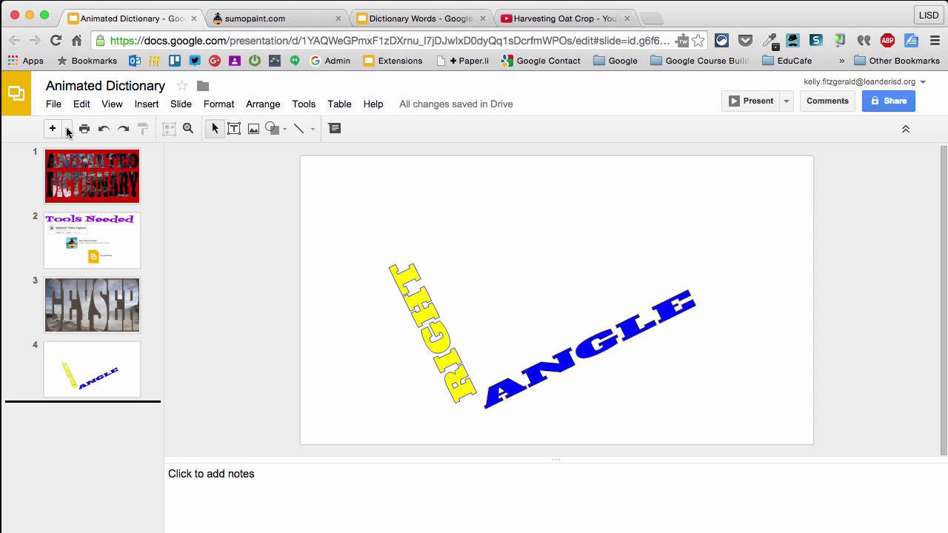
click(66, 130)
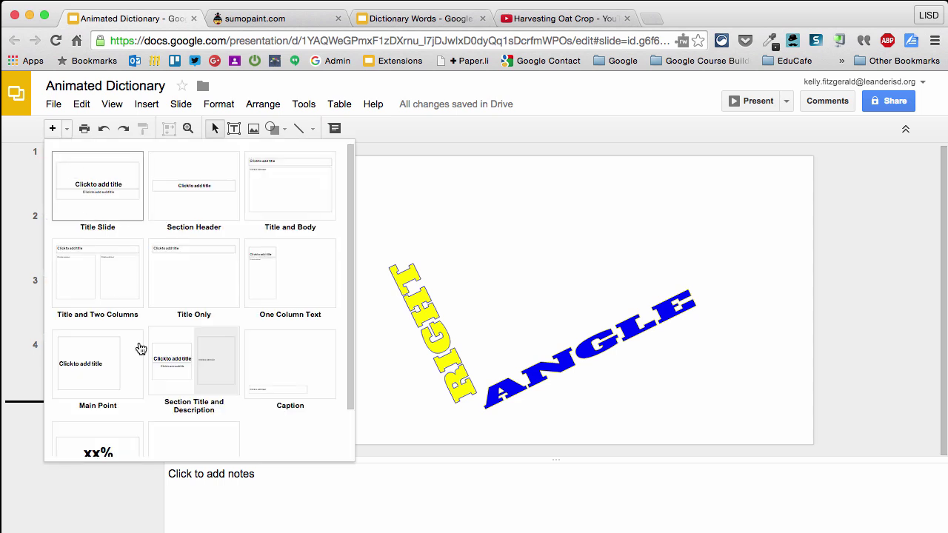
scroll(224, 422, down, 2)
click(212, 413)
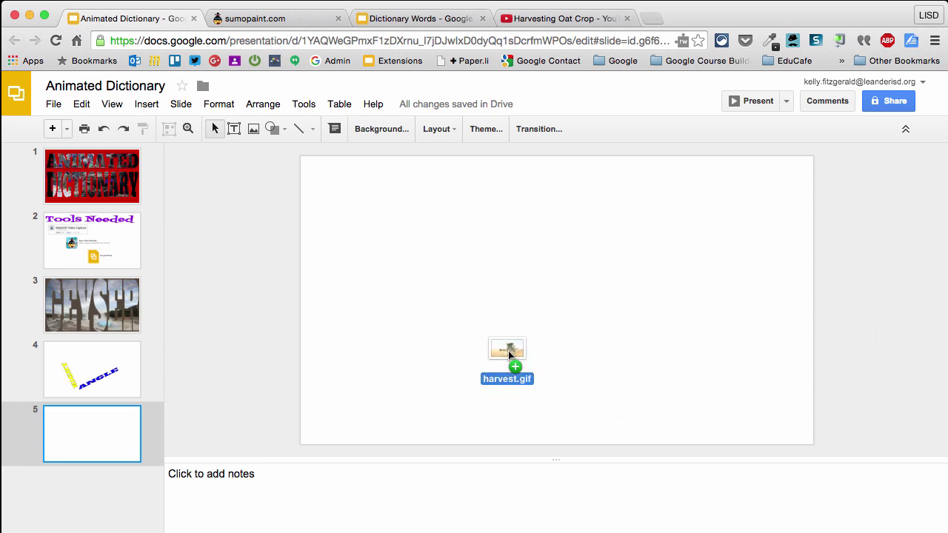
- Place harvest.gif on the blank slide and enlarge it to fill the whole slide
drag(509, 355, 414, 191)
drag(471, 252, 812, 444)
click(857, 387)
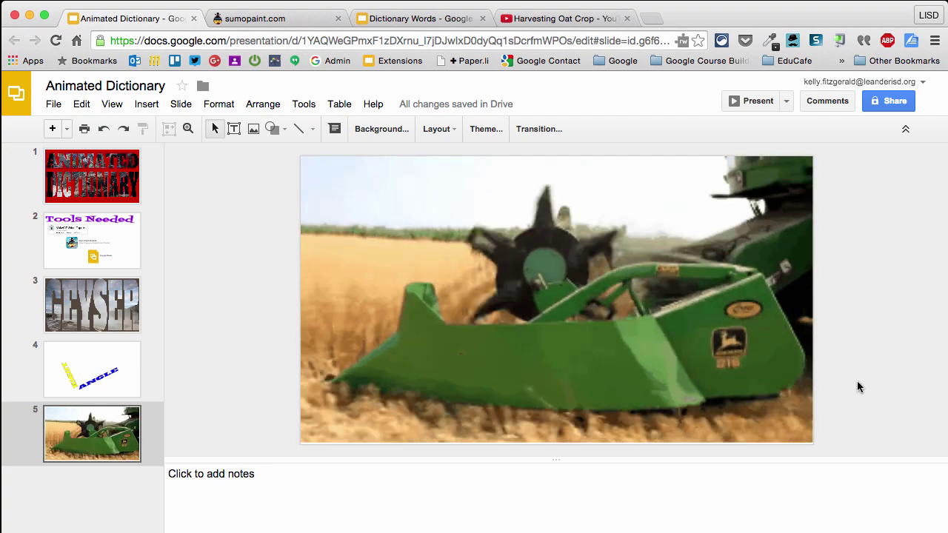
- Insert the transparent HARVEST word image over the GIF on slide 5
click(145, 104)
click(153, 173)
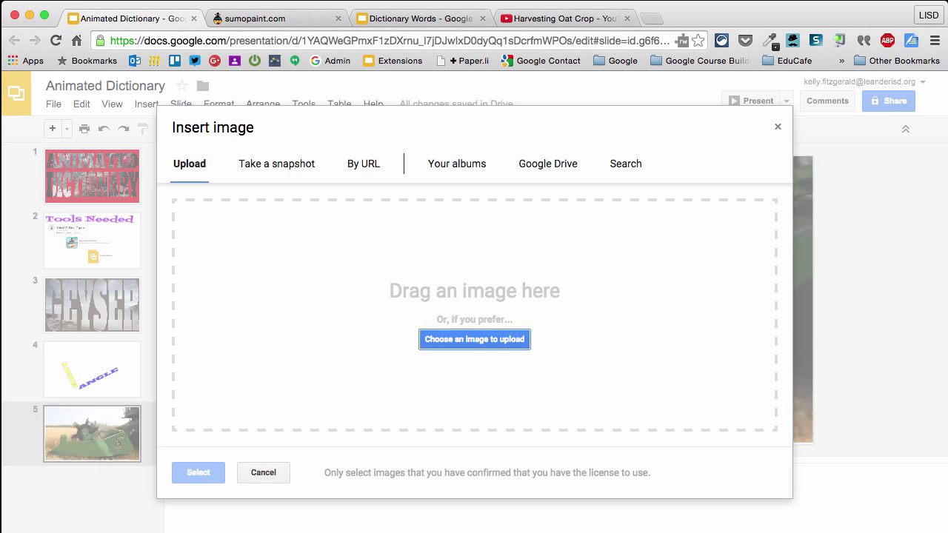
drag(667, 376, 494, 328)
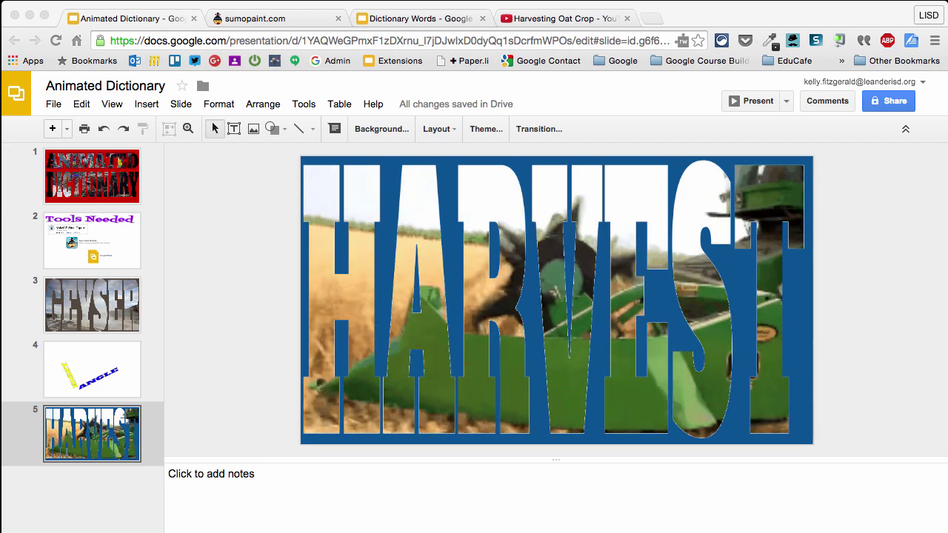
- Add the speaker note "Definition: to gather plants to eat." to the HARVEST slide
click(223, 478)
text(Definition: to gather plants to eat.)
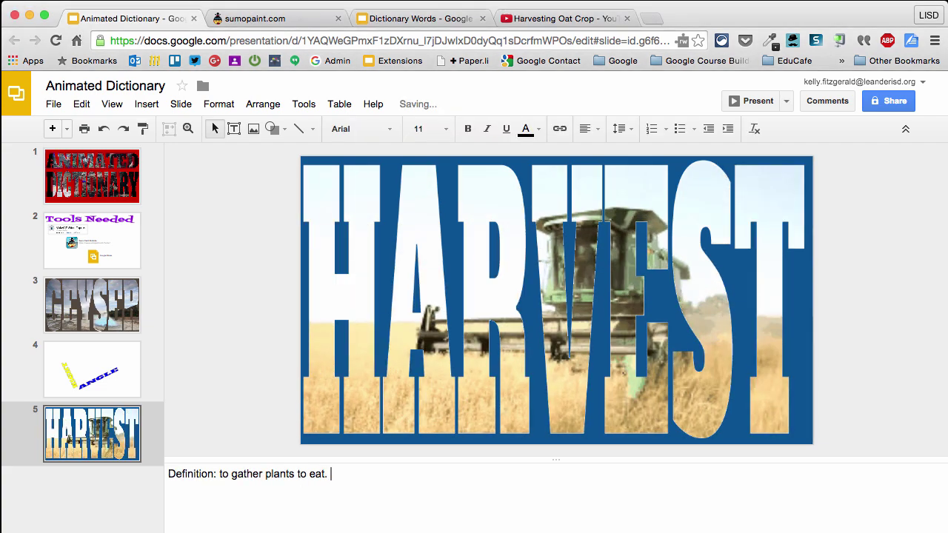